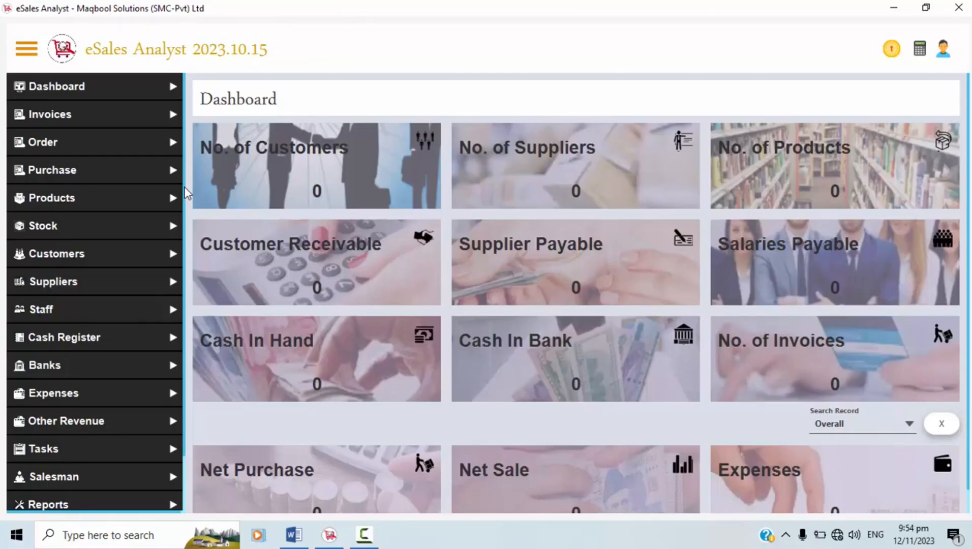
Scroll the Dashboard sidebar down toward Settings.
scroll(174, 330, "down", 2)
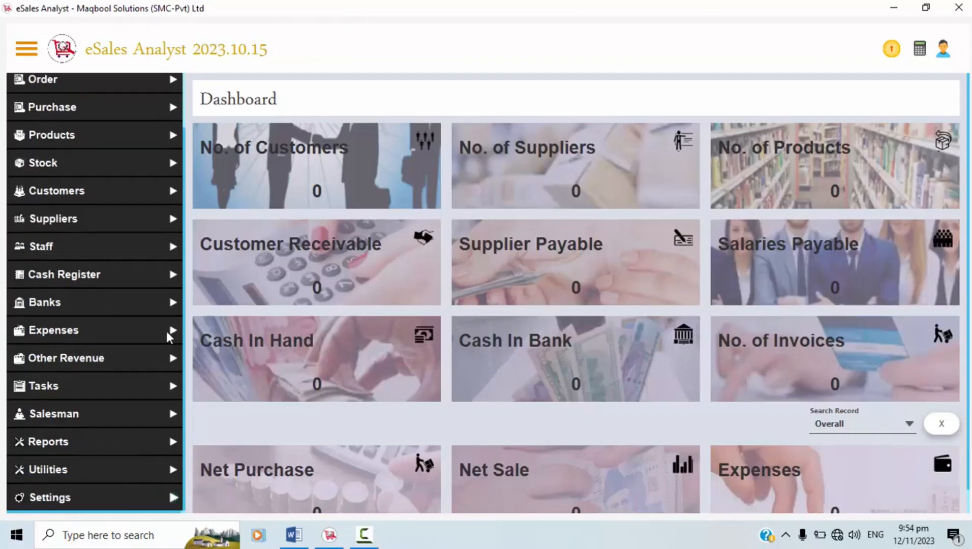
Open General Settings from the Settings sidebar and keep English as the interface language.
left_click(185, 503)
left_click(126, 419)
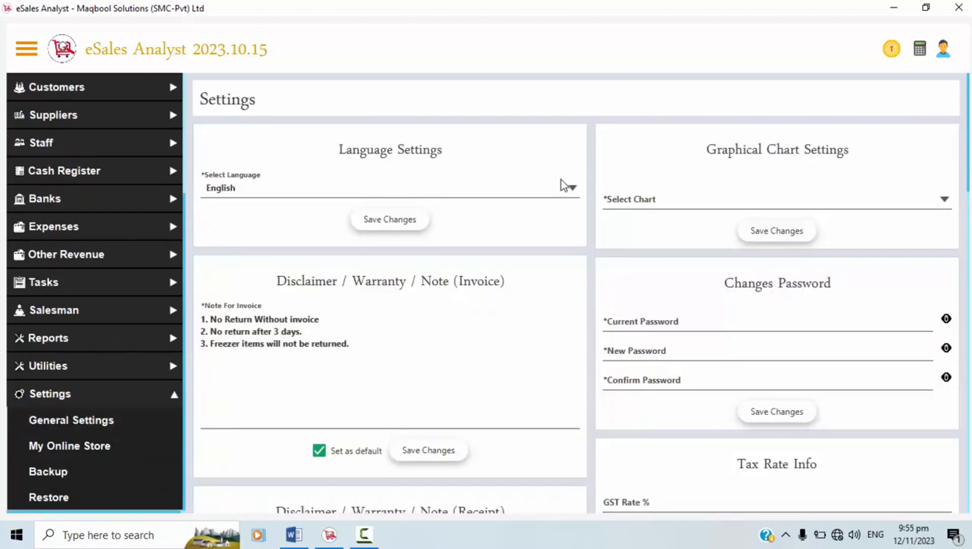
left_click(562, 185)
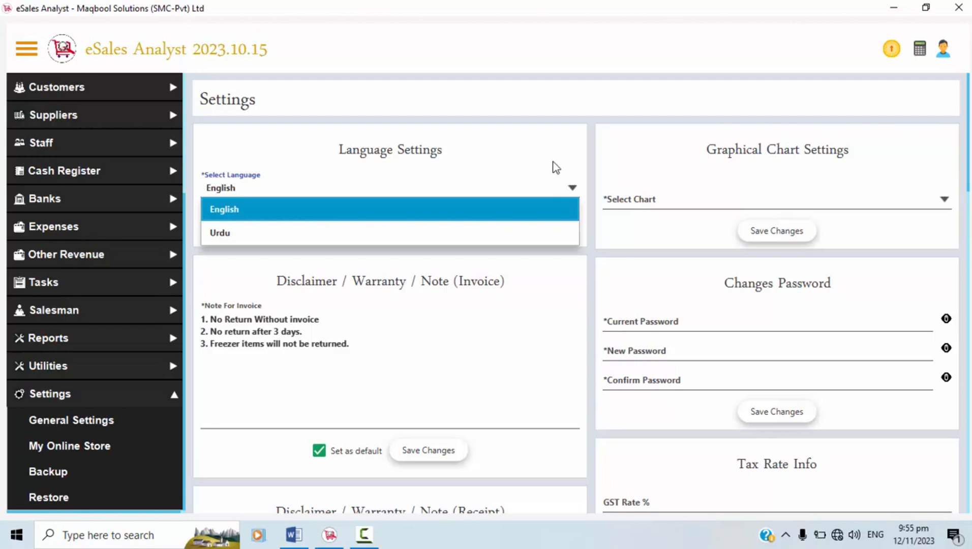
left_click(554, 168)
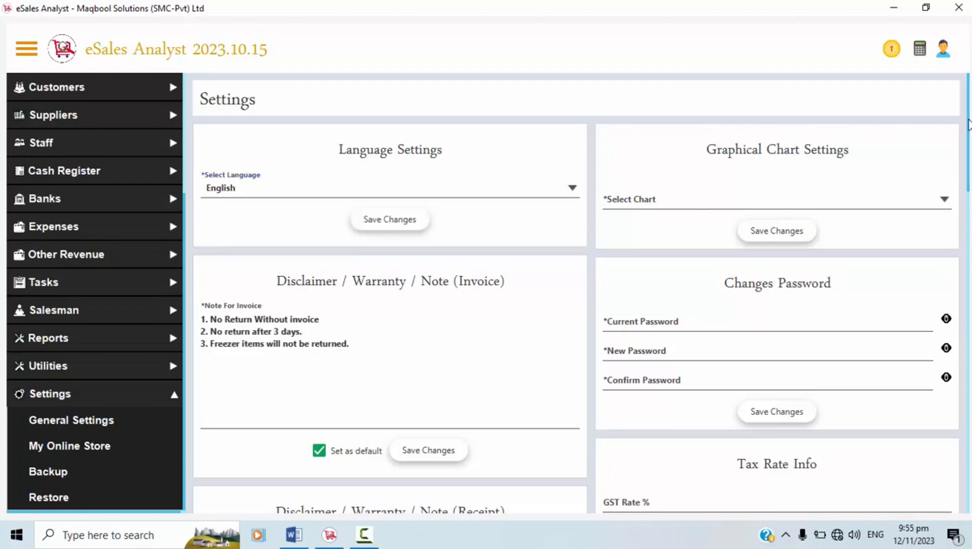
scroll(526, 241, "down", 1)
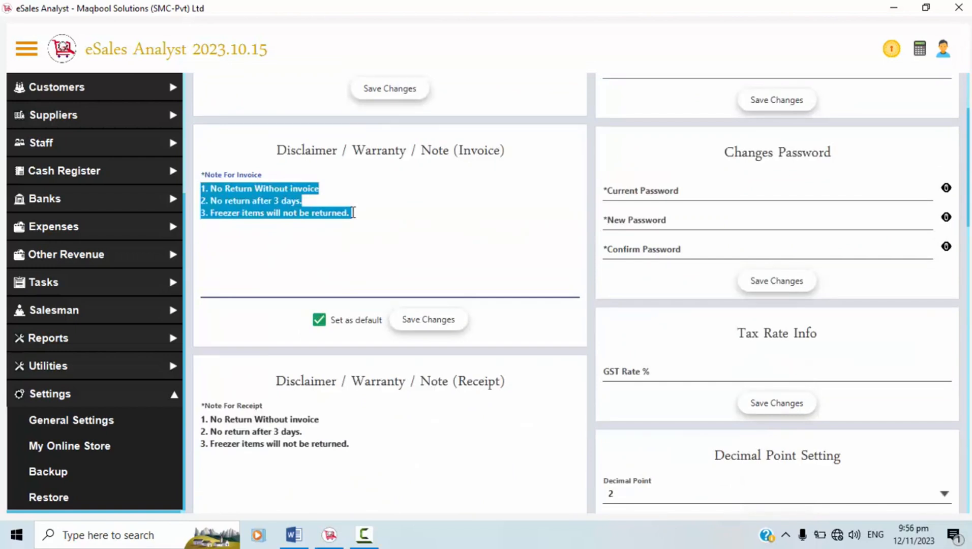
Paste the drug warranty sentence above the three invoice note rules and uncheck Set as default.
left_click(354, 212)
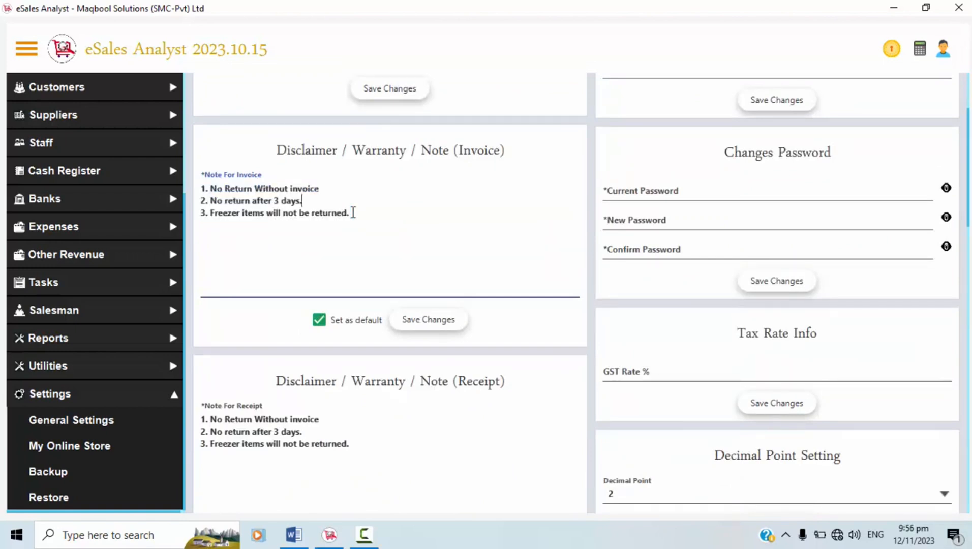
left_click(202, 189)
left_click_drag(203, 189, 360, 221)
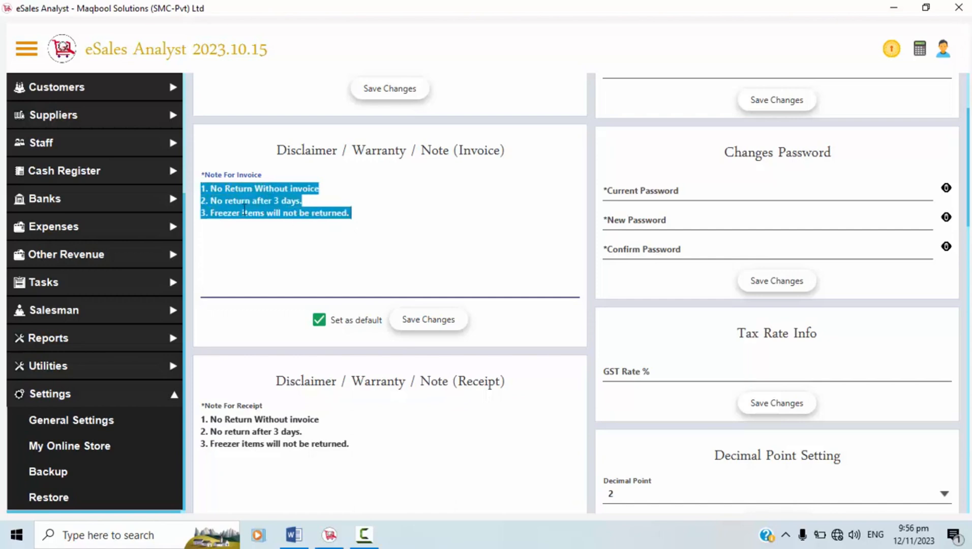
left_click(202, 189)
type("I hereby give this warranty that drug prescribe under section...... are......")
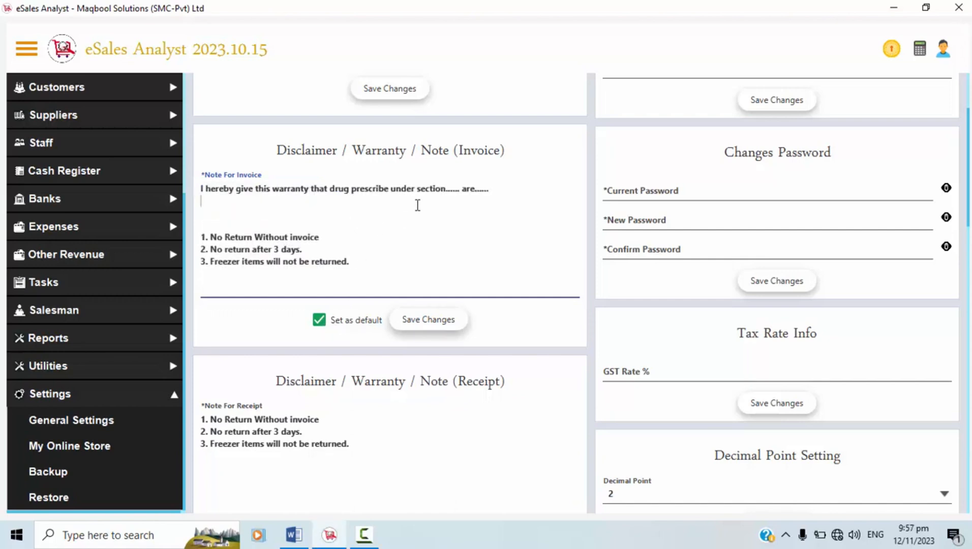
left_click(323, 324)
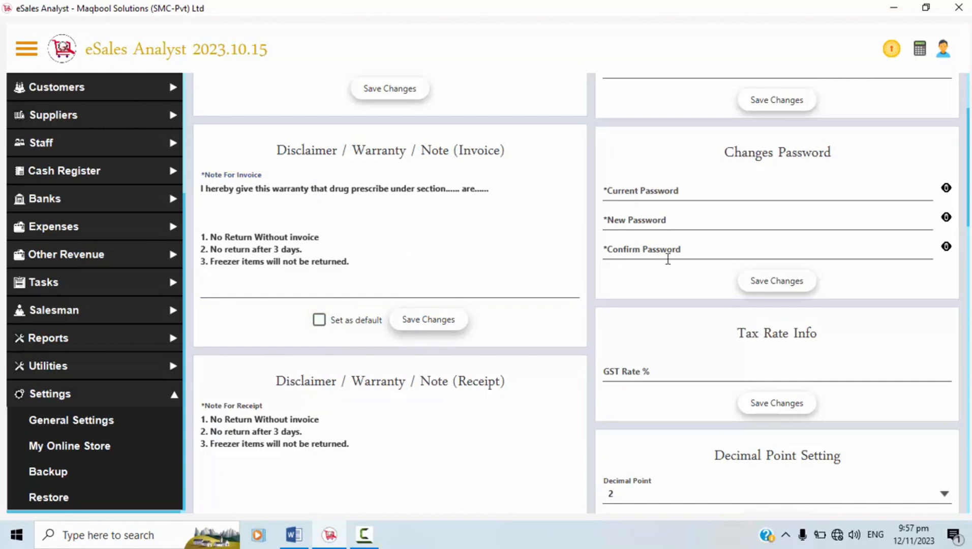
Look over the receipt note, leaving it unchanged, then reselect the opening invoice note rules.
scroll(348, 342, "down", 2)
left_click_drag(350, 343, 204, 316)
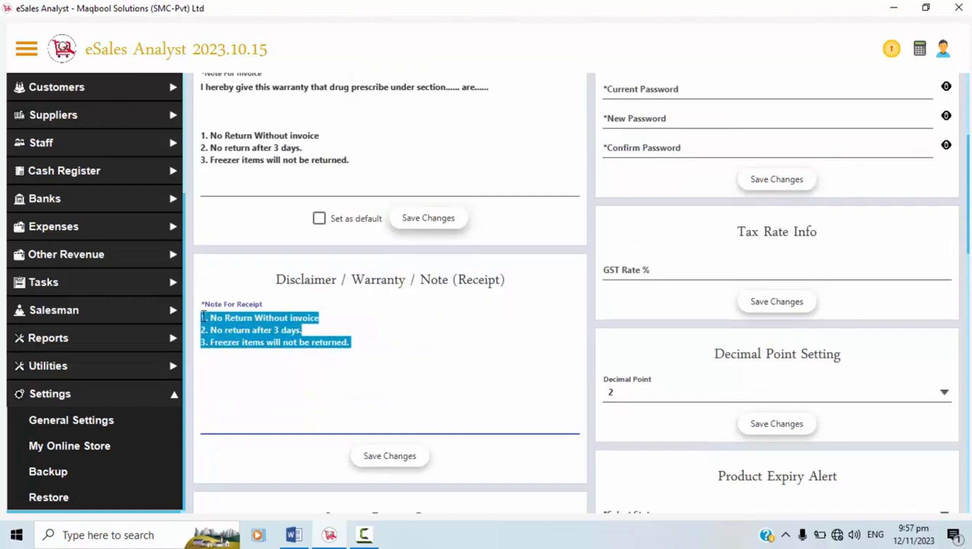
left_click(325, 338)
left_click_drag(350, 343, 184, 323)
left_click(242, 327)
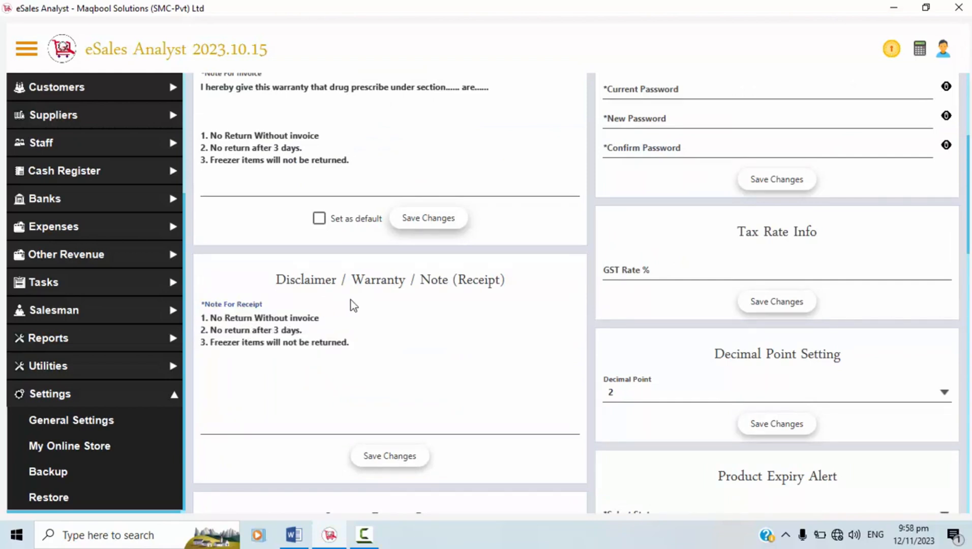
left_click(323, 324)
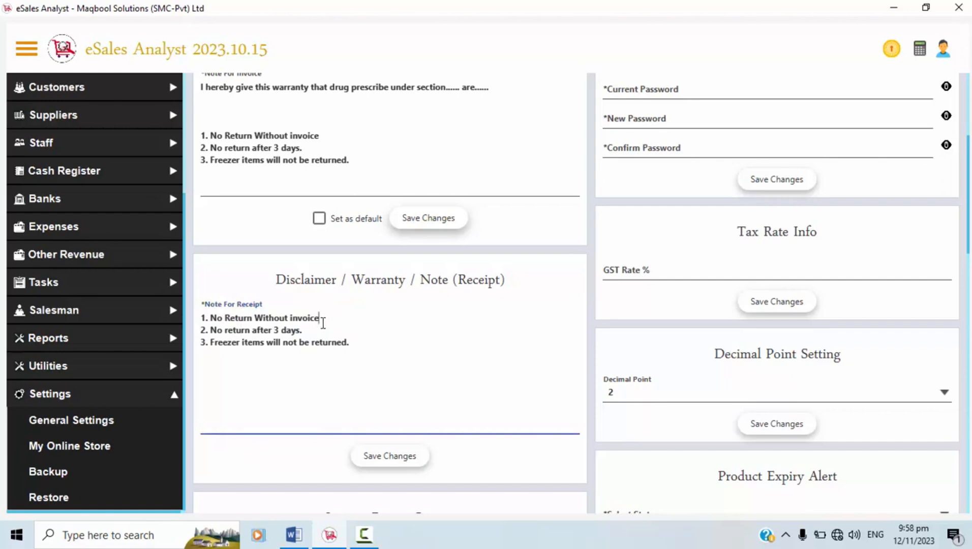
left_click(384, 362)
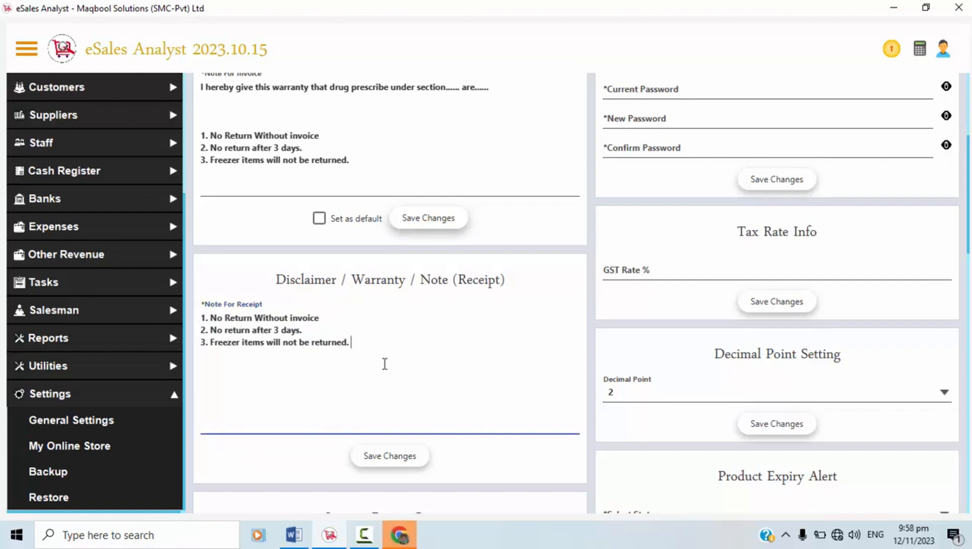
left_click(453, 281)
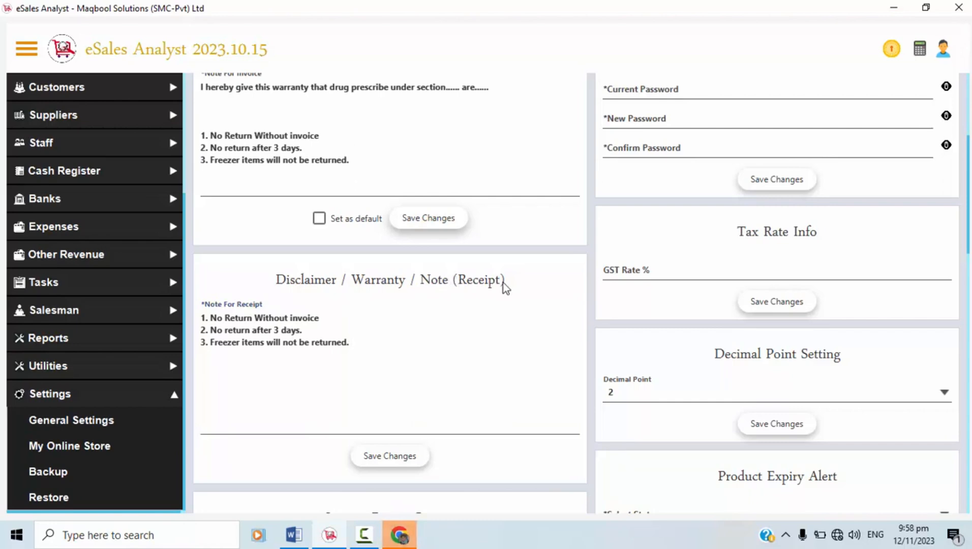
scroll(967, 228, "up", 1)
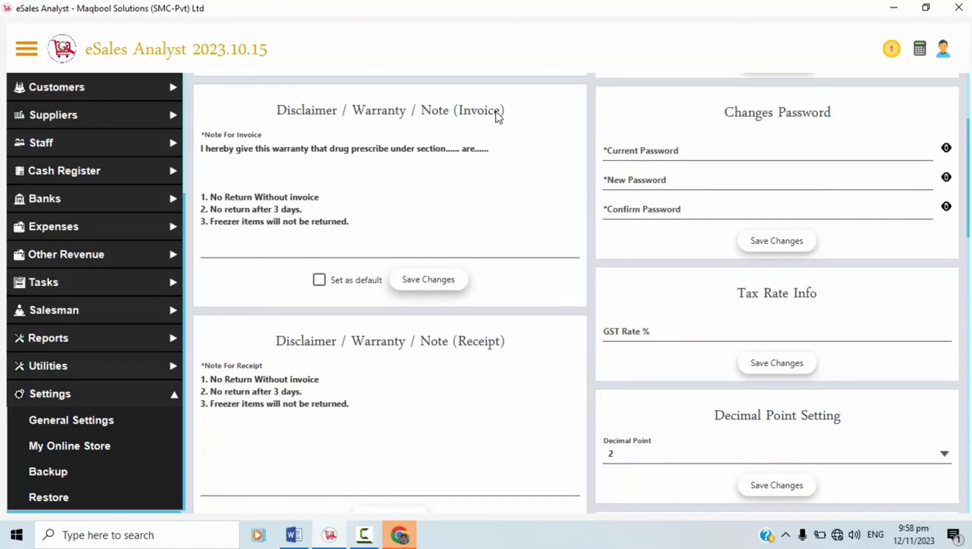
left_click_drag(201, 197, 332, 208)
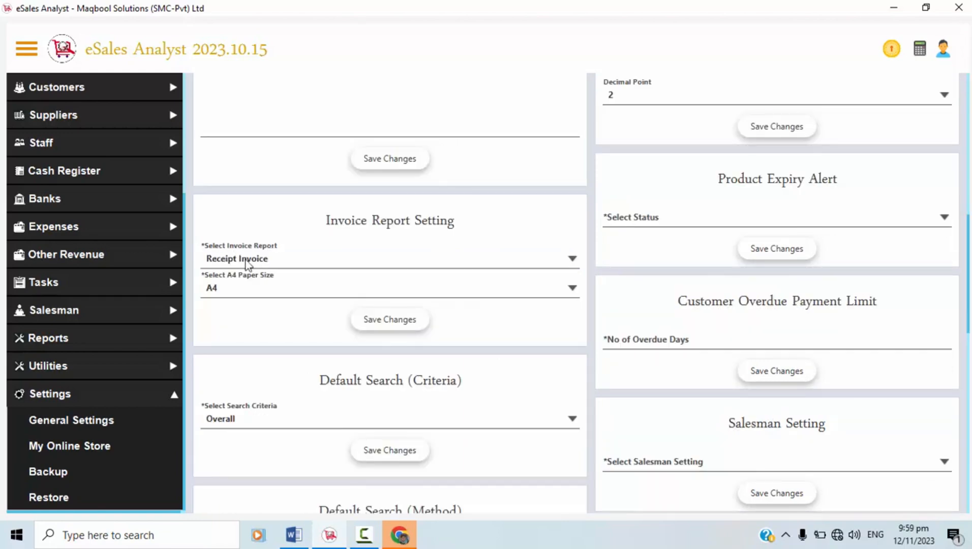
Choose the A4 Invoice report format and keep A4 as the paper size.
left_click(245, 262)
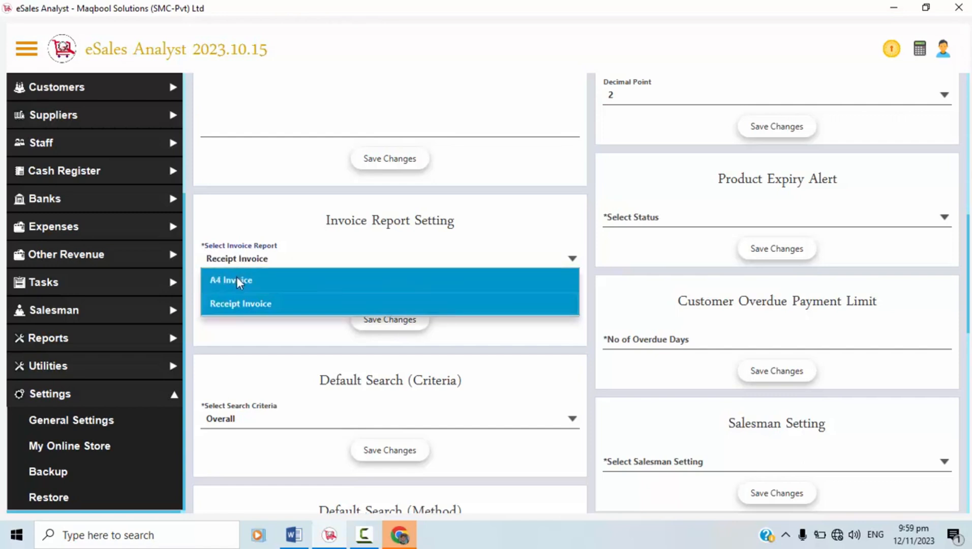
left_click(236, 278)
left_click(246, 279)
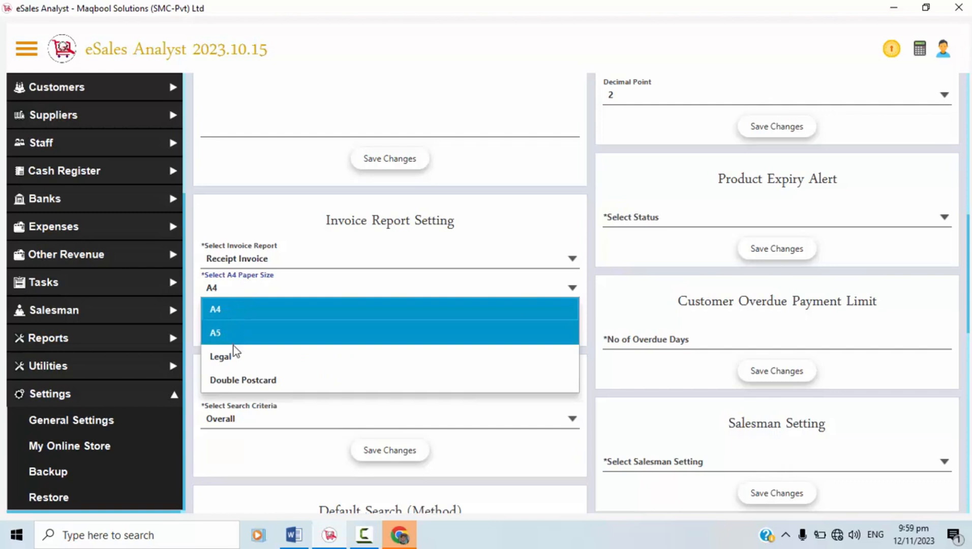
left_click(592, 310)
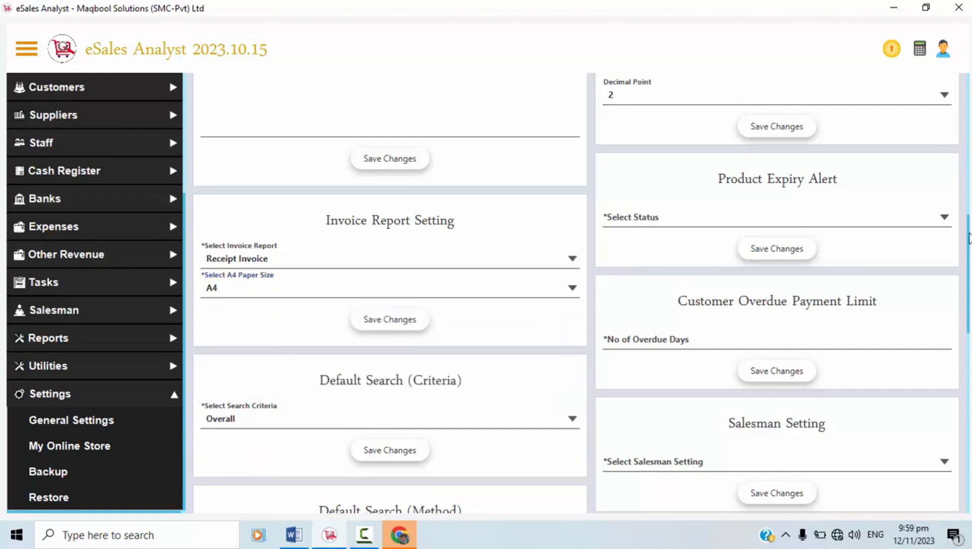
Keep Overall as the default search period.
left_click_drag(969, 238, 968, 253)
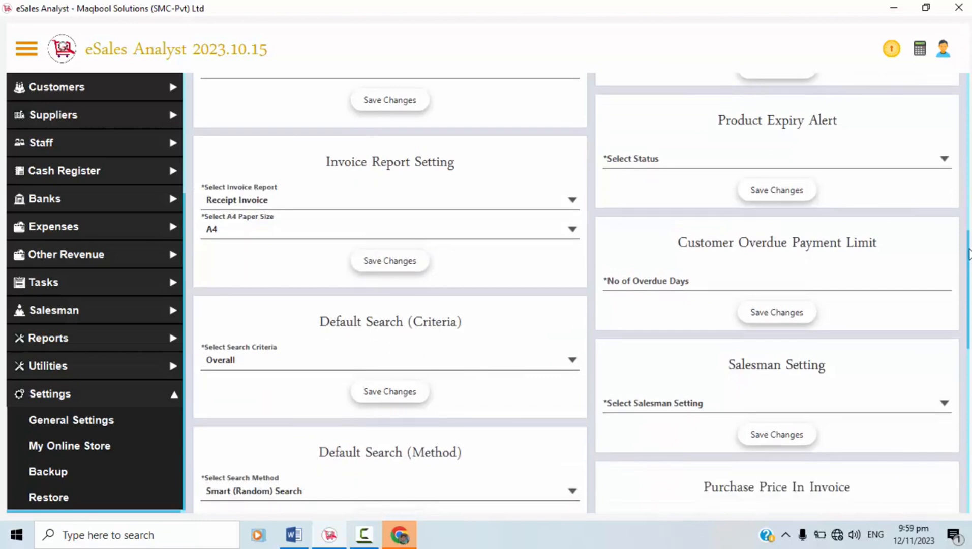
scroll(969, 254, "down", 2)
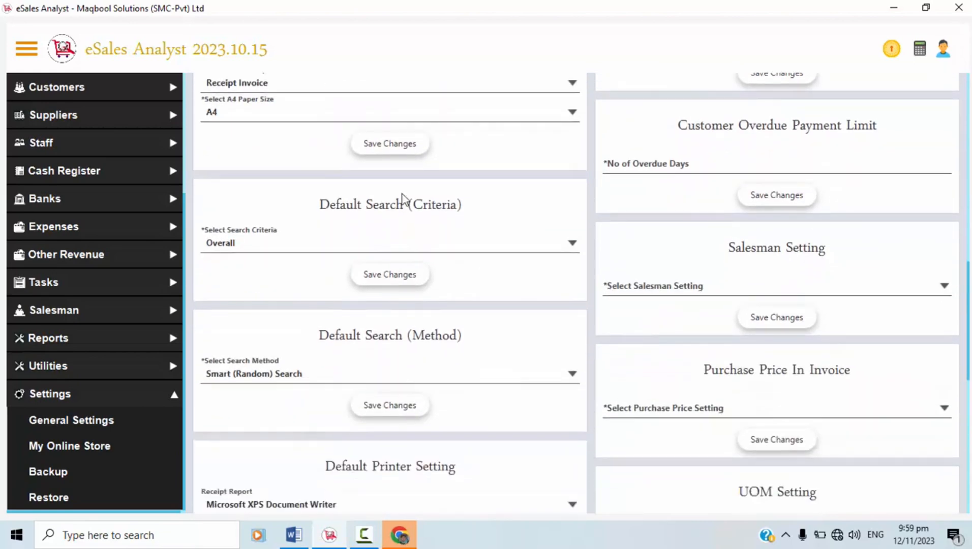
left_click(463, 246)
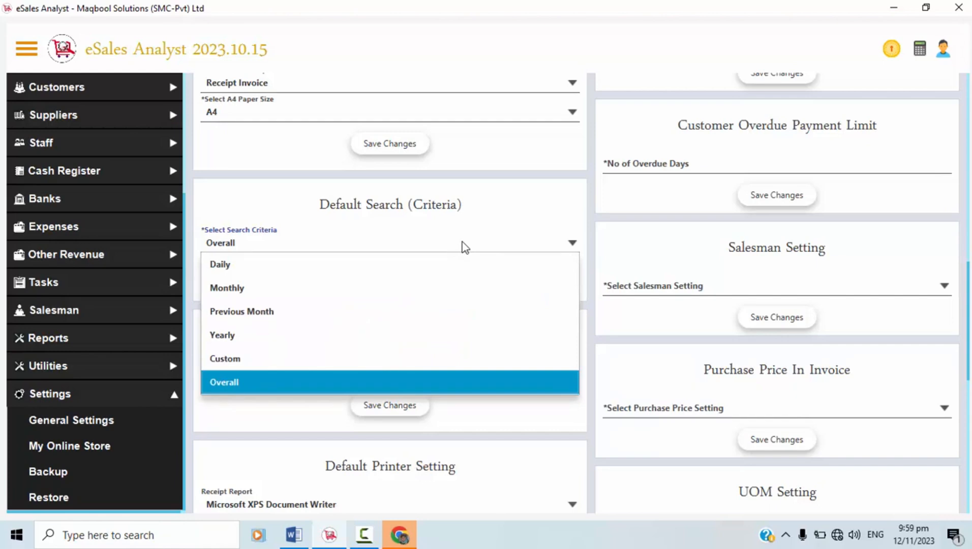
left_click(463, 247)
left_click(464, 247)
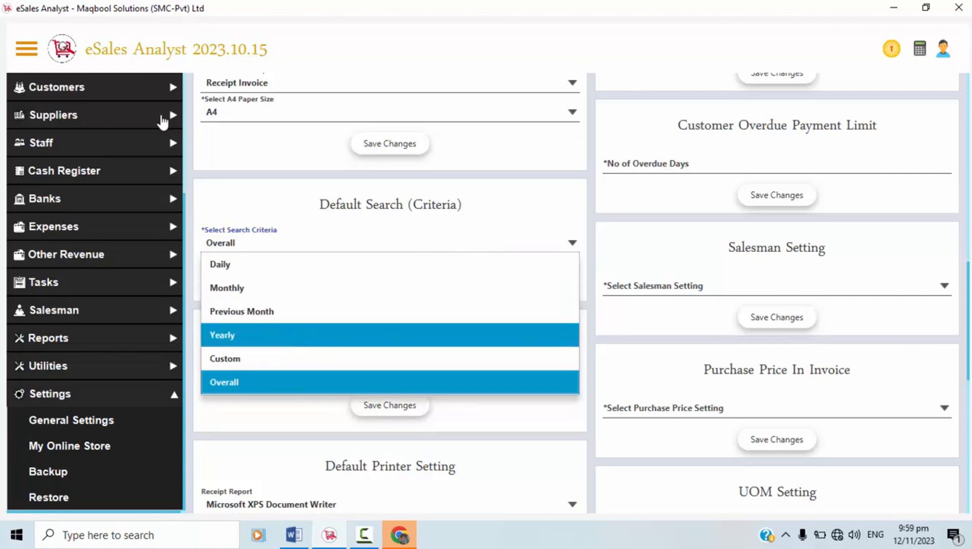
left_click(104, 117)
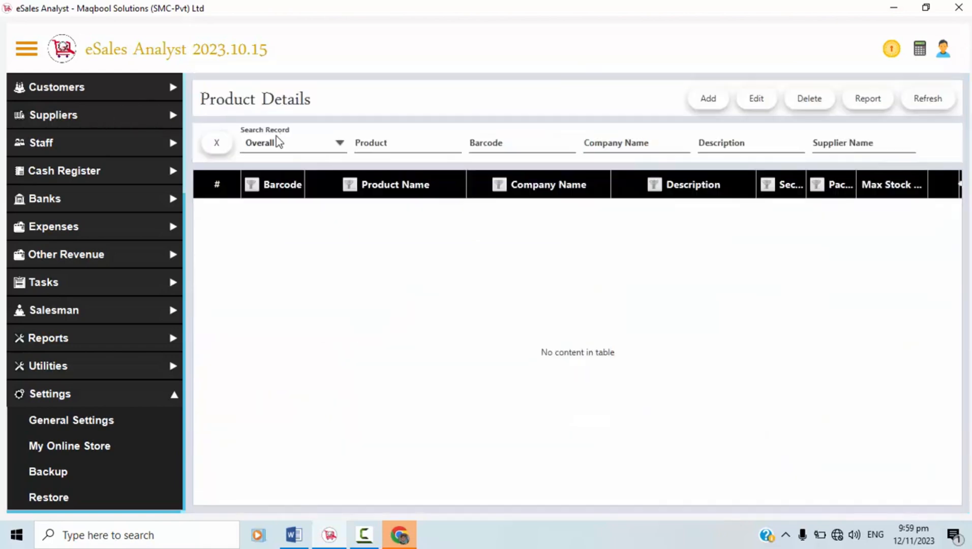
Keep Smart (Random) Search as the search method, then switch to the Word document.
left_click(276, 143)
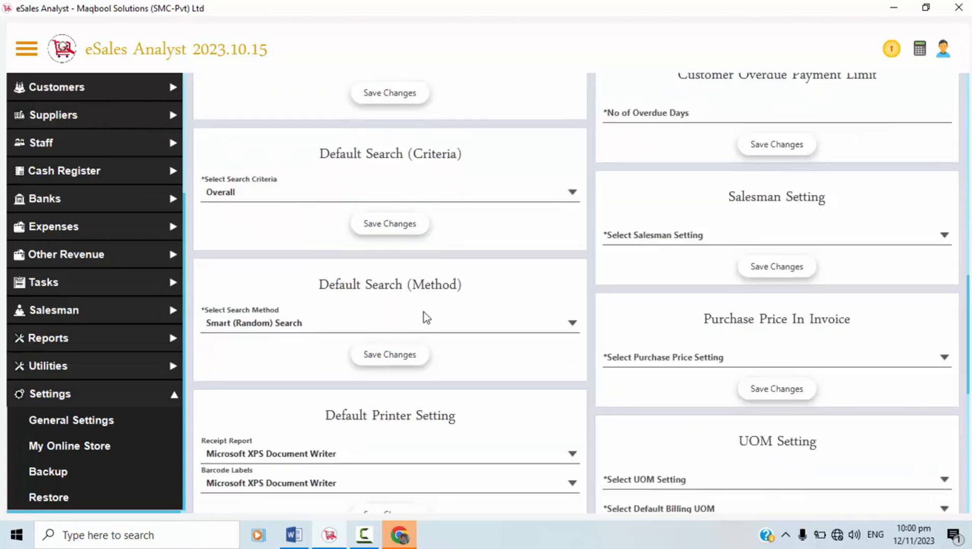
scroll(305, 306, "down", 1)
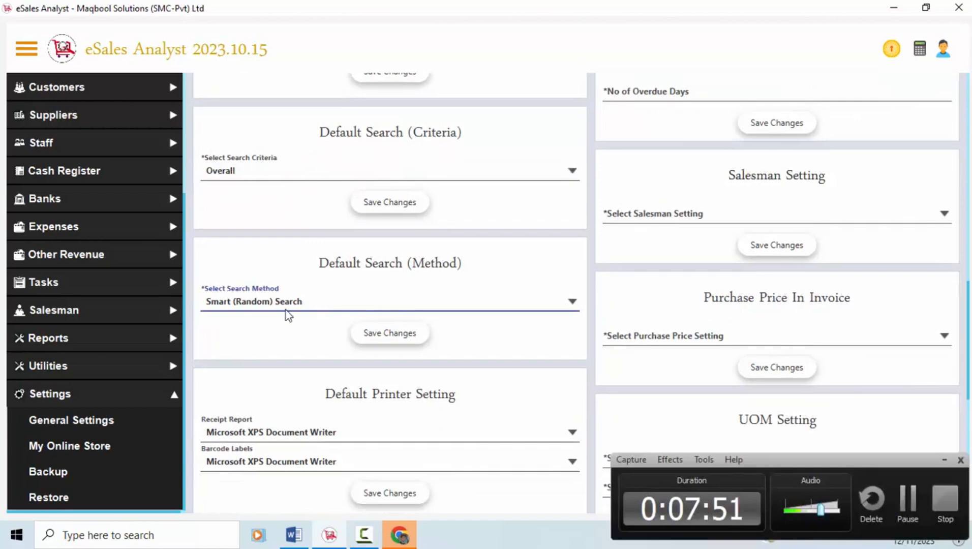
left_click(282, 309)
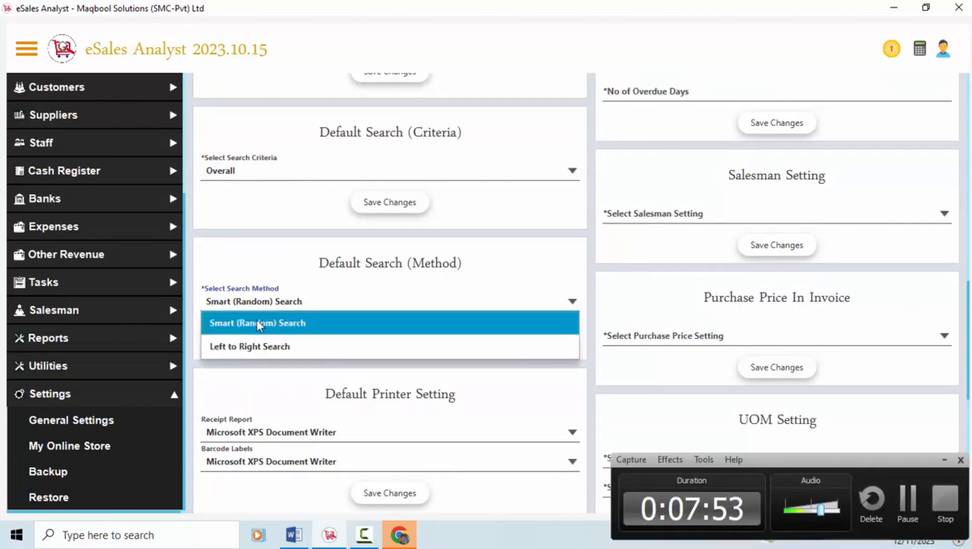
left_click(245, 326)
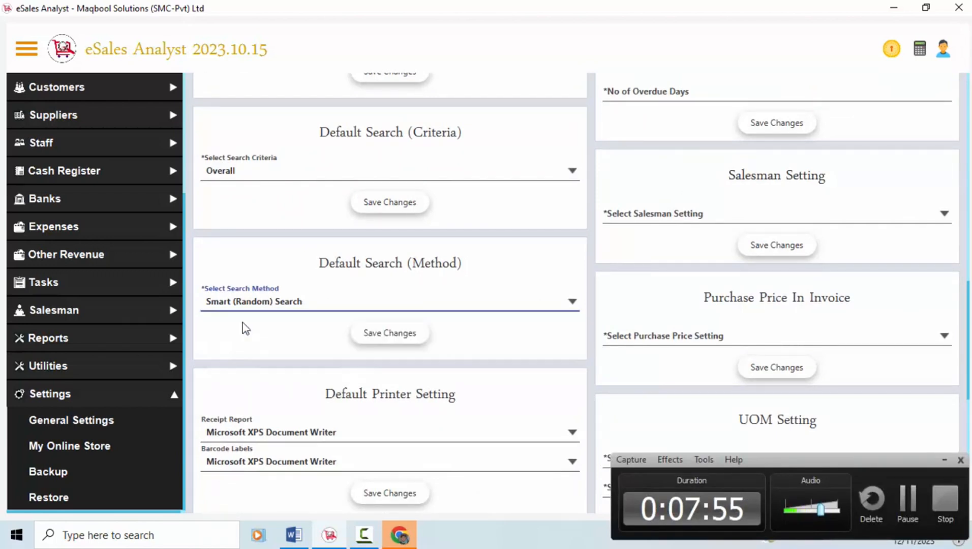
left_click(300, 535)
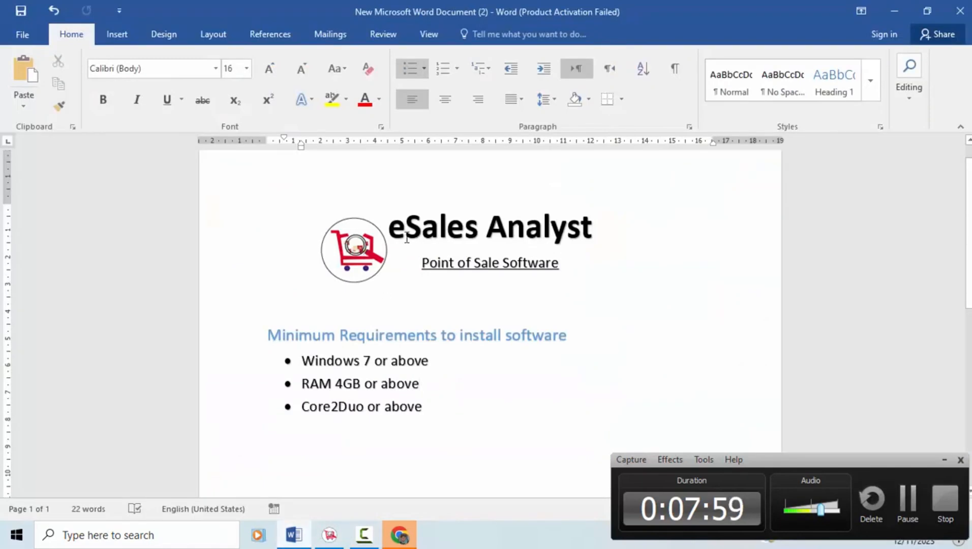
In Word, select parts of the 'eSales Analyst' title and 'Point of Sale Software' subtitle.
left_click_drag(399, 237, 560, 240)
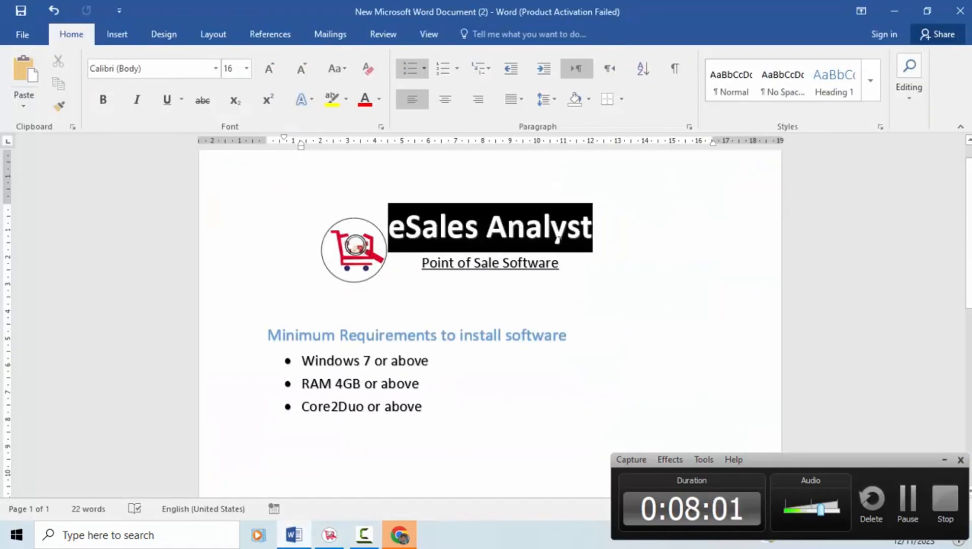
left_click(439, 226)
left_click_drag(487, 233, 593, 235)
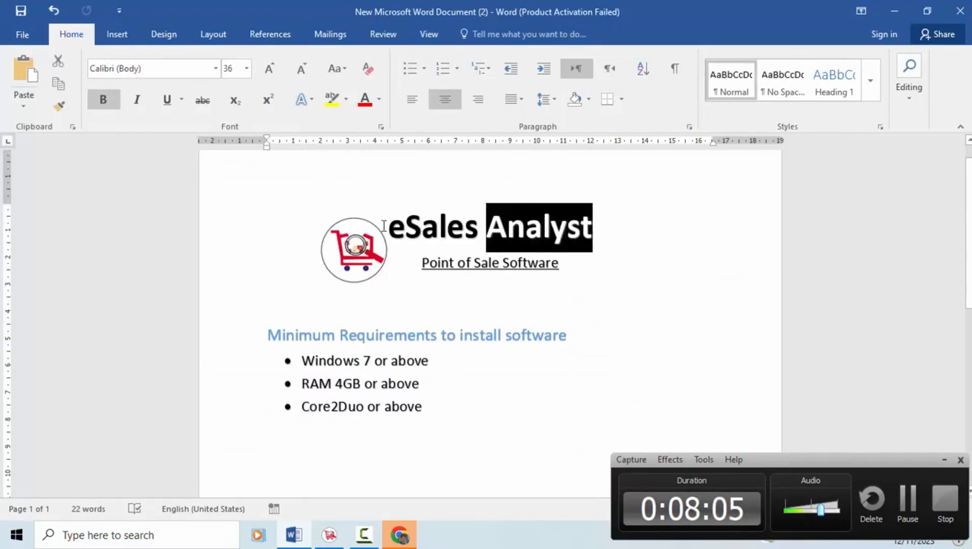
left_click(512, 261)
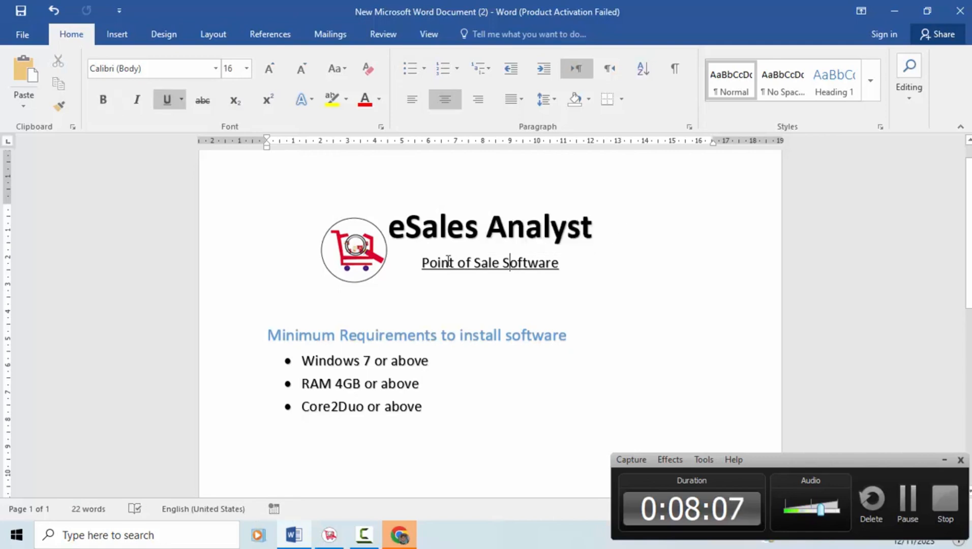
left_click_drag(425, 262, 559, 263)
left_click(543, 280)
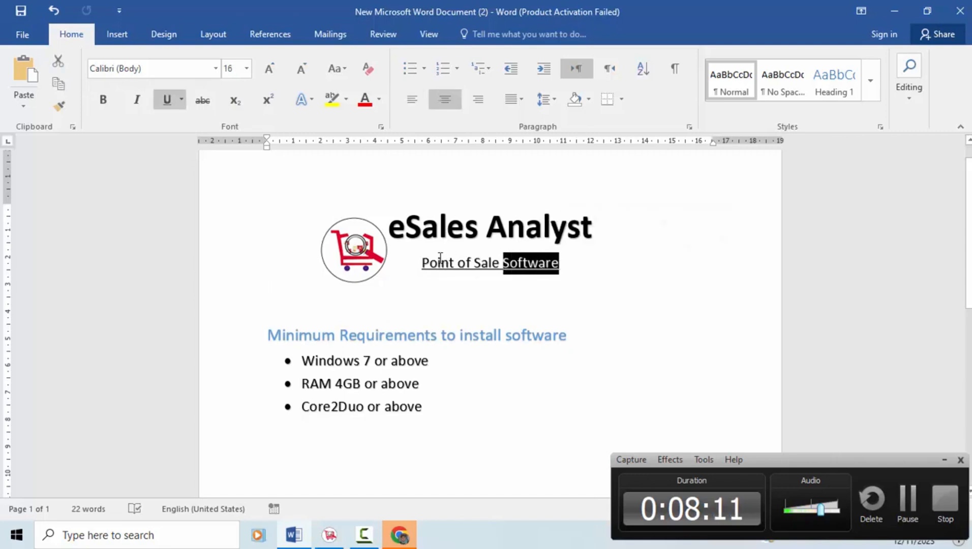
double_click(486, 263)
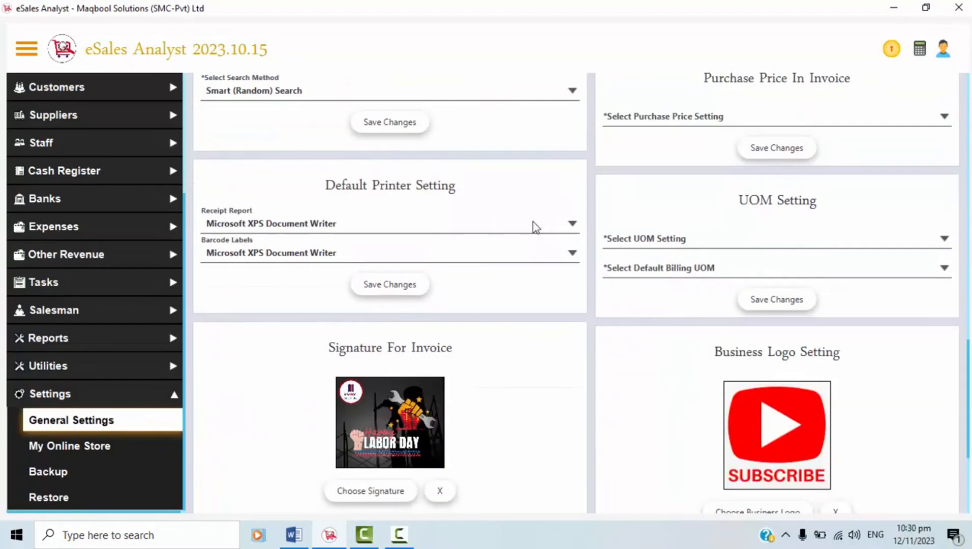
Check the receipt report printer choices, leaving them unchanged.
left_click(533, 225)
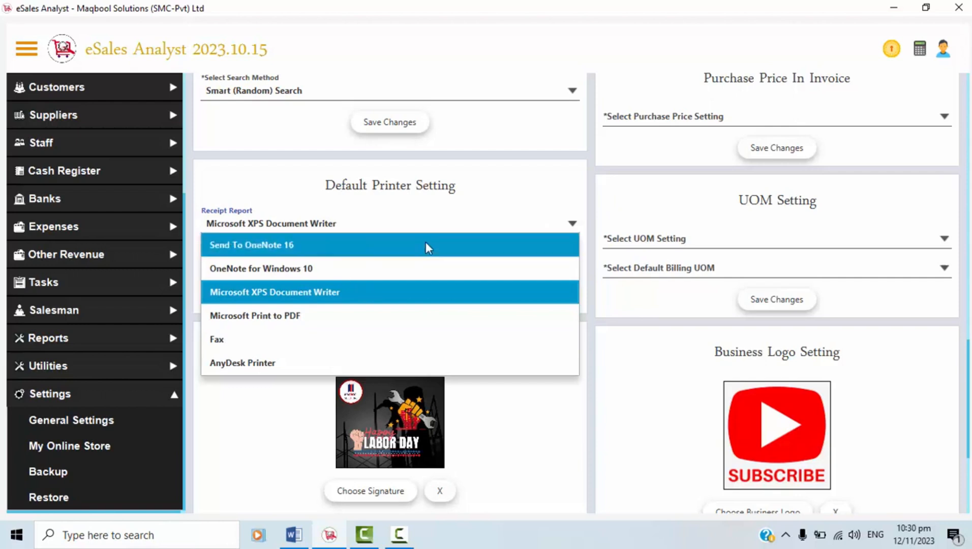
left_click(234, 401)
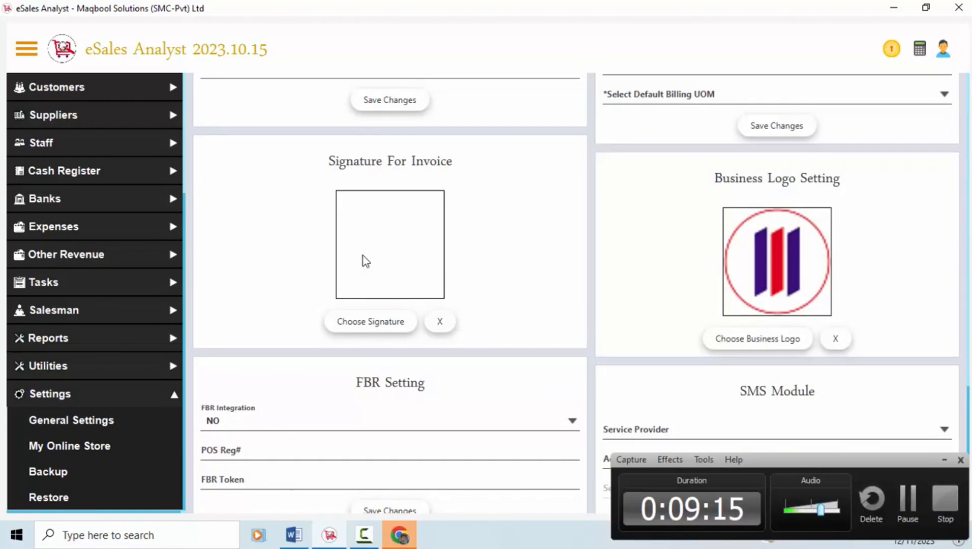
Load image 12 from Pictures as the Labor Day invoice signature and confirm the save.
left_click(365, 320)
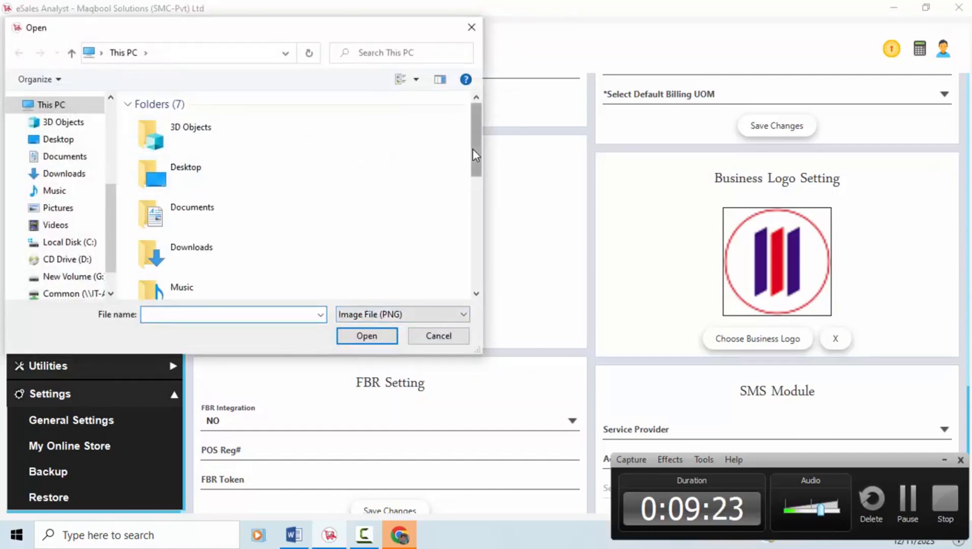
left_click_drag(472, 148, 474, 255)
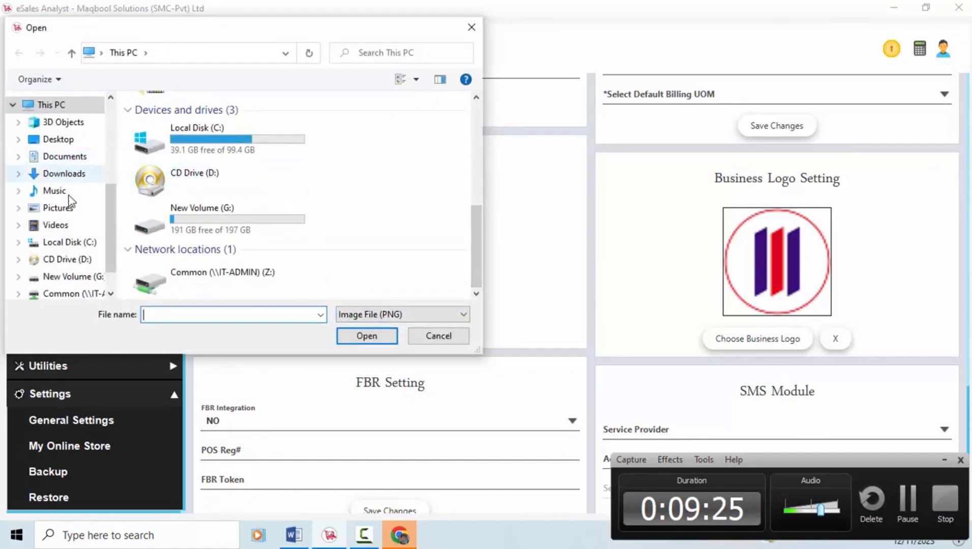
left_click(60, 208)
double_click(416, 223)
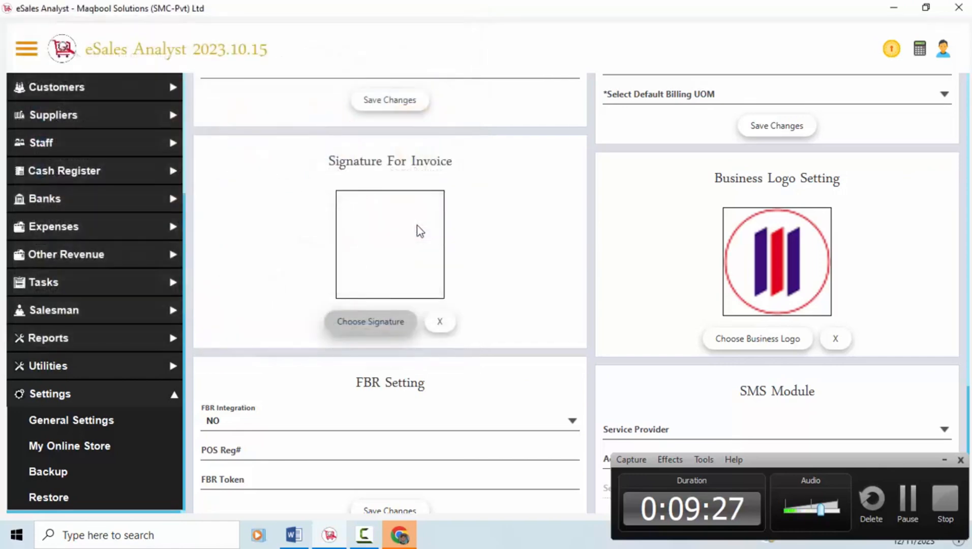
left_click(616, 300)
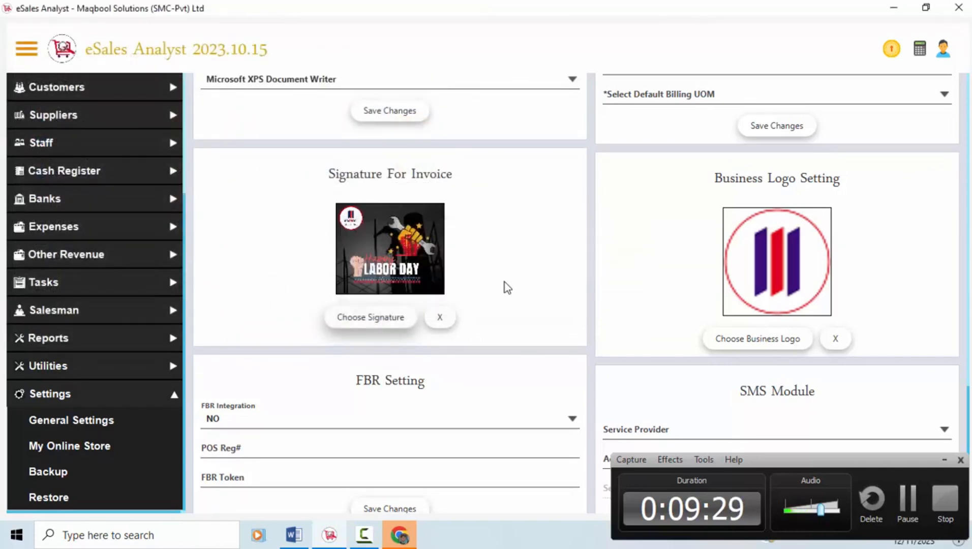
scroll(873, 443, "down", 1)
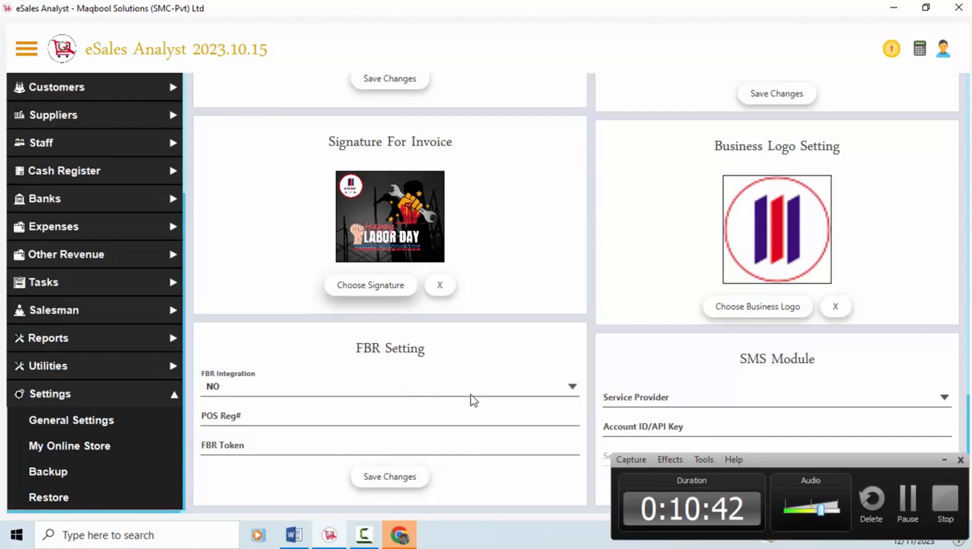
left_click(666, 401)
left_click(702, 386)
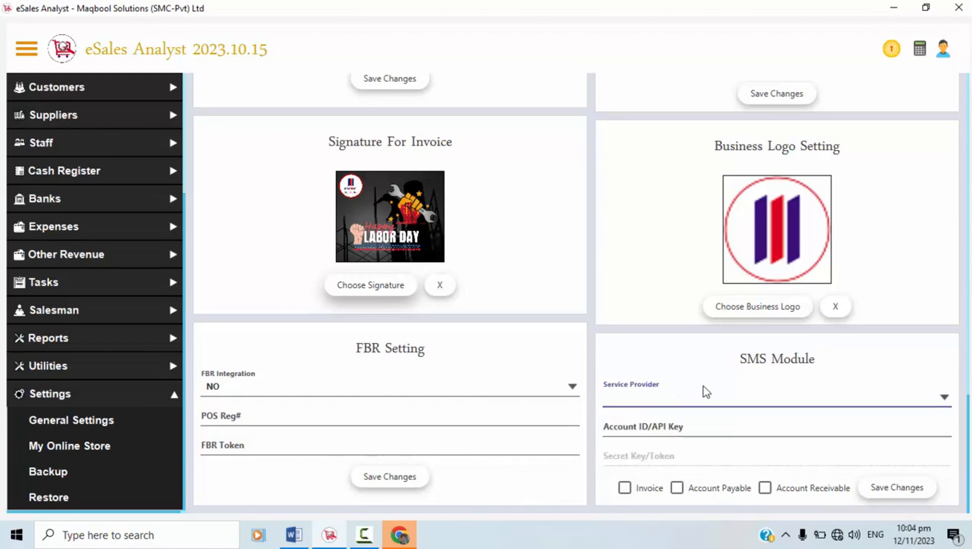
left_click(710, 397)
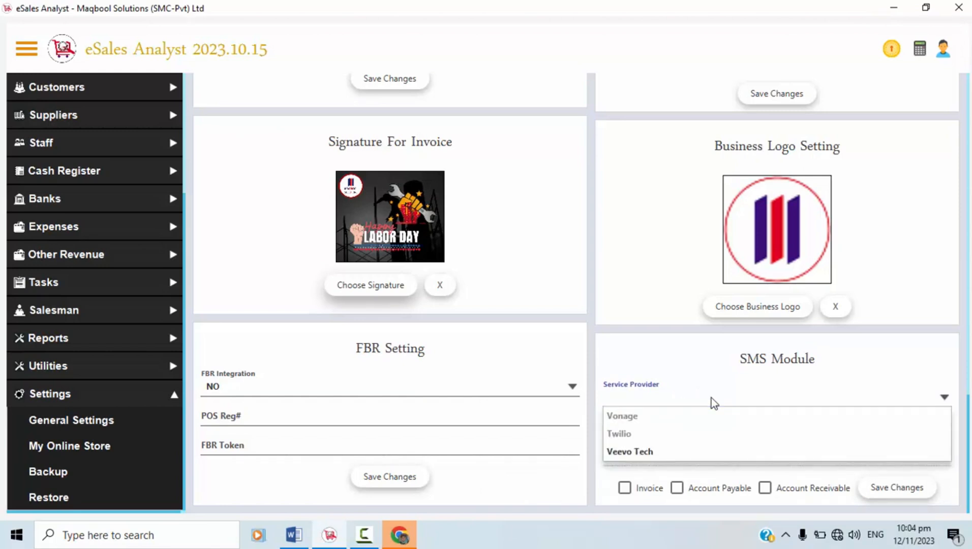
left_click(711, 390)
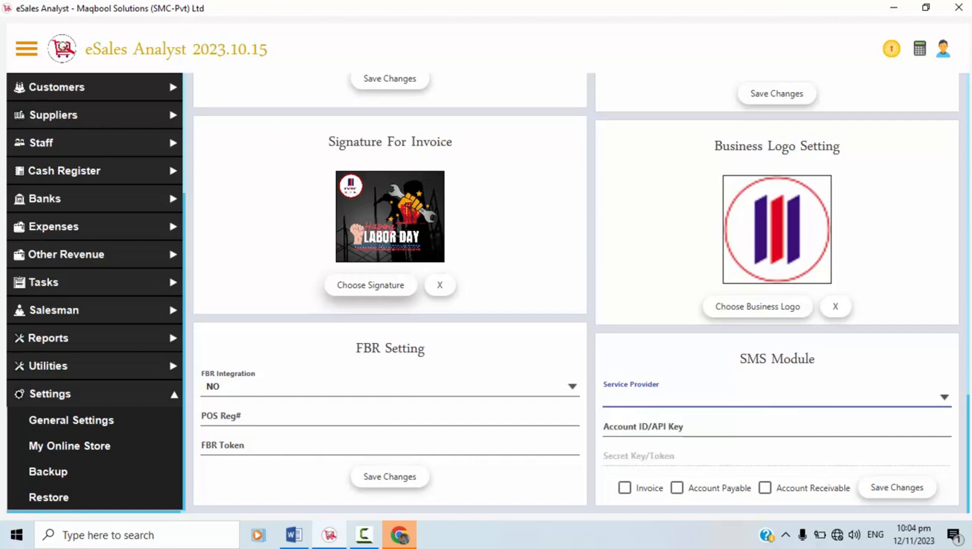
scroll(934, 460, "up", 3)
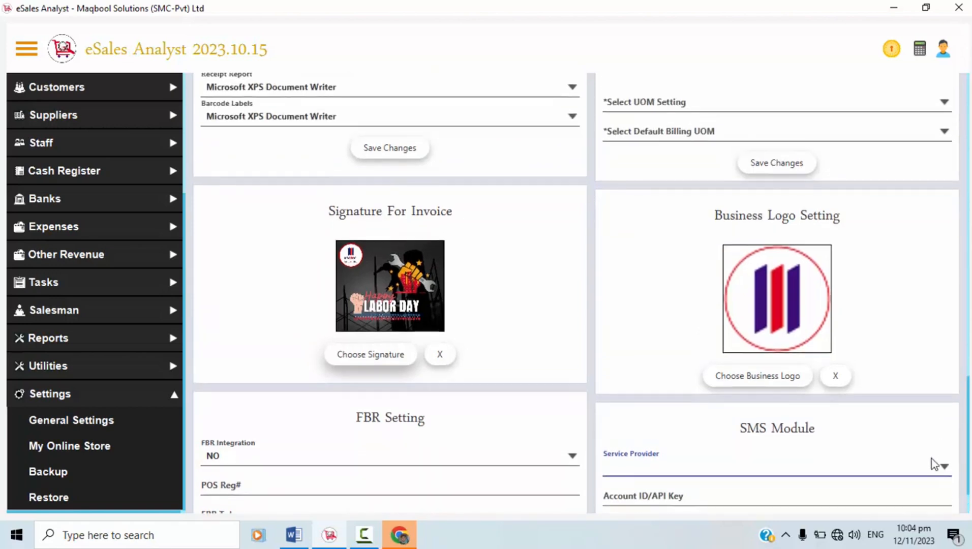
left_click(932, 459)
left_click(968, 394)
left_click_drag(968, 395, 901, 368)
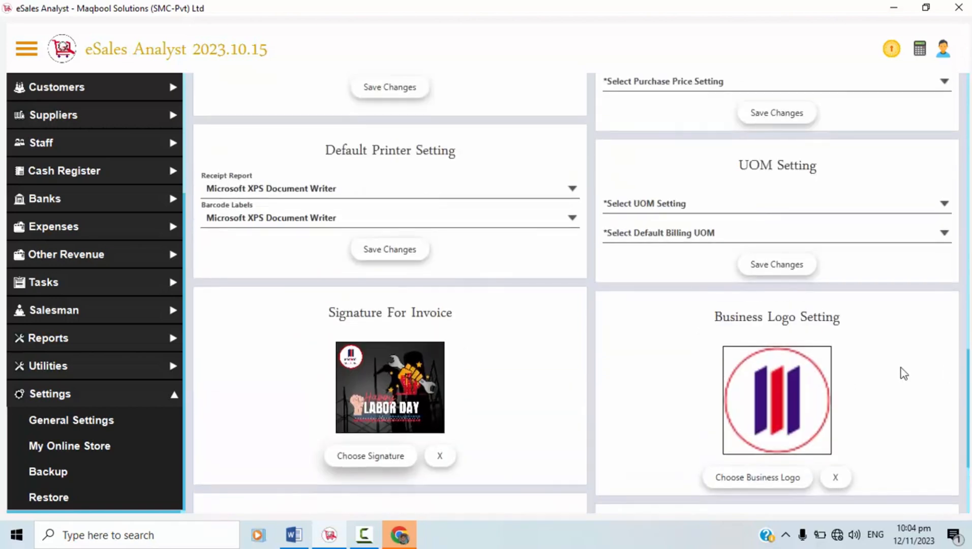
Load 'eSales Analyst Subscribe Button' from the Desktop as the business logo and confirm the save.
left_click(761, 478)
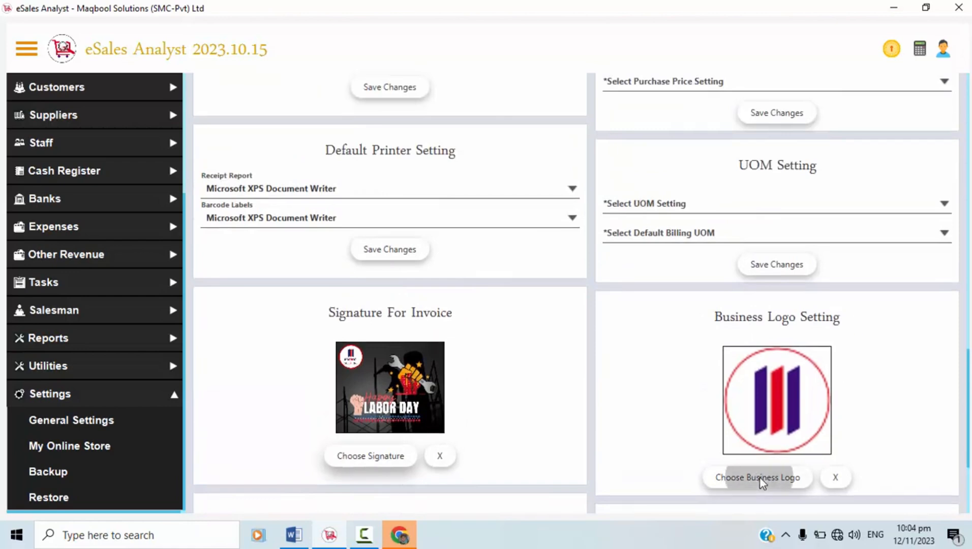
left_click_drag(480, 154, 486, 269)
left_click(67, 233)
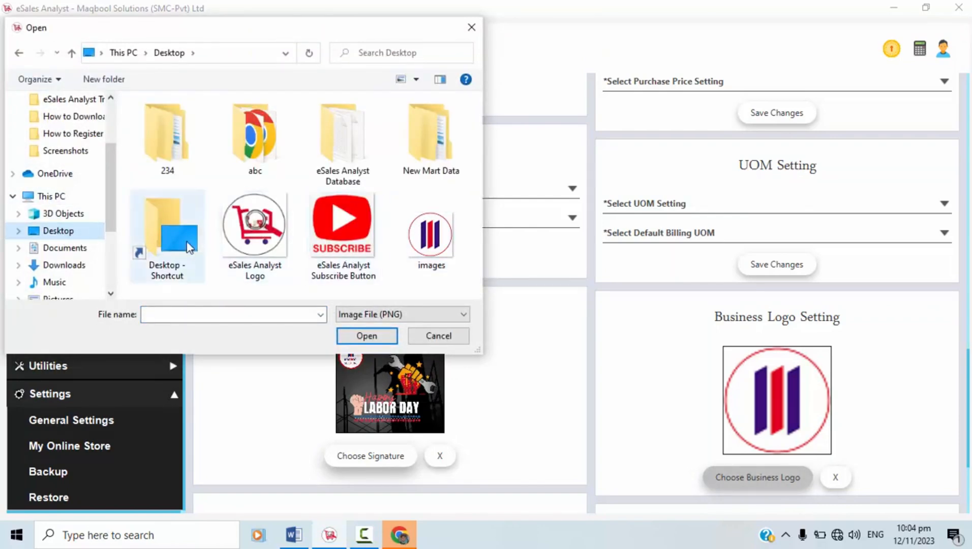
double_click(355, 226)
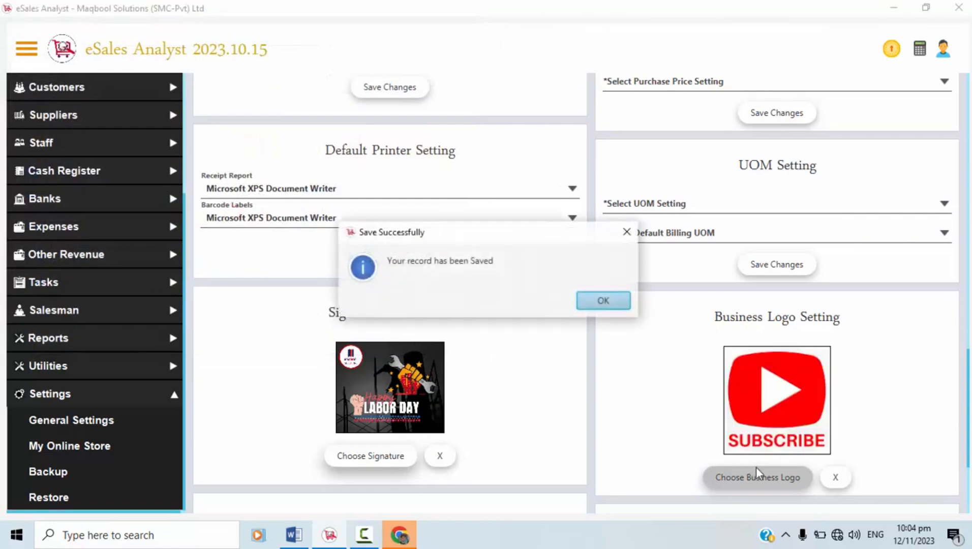
left_click(621, 304)
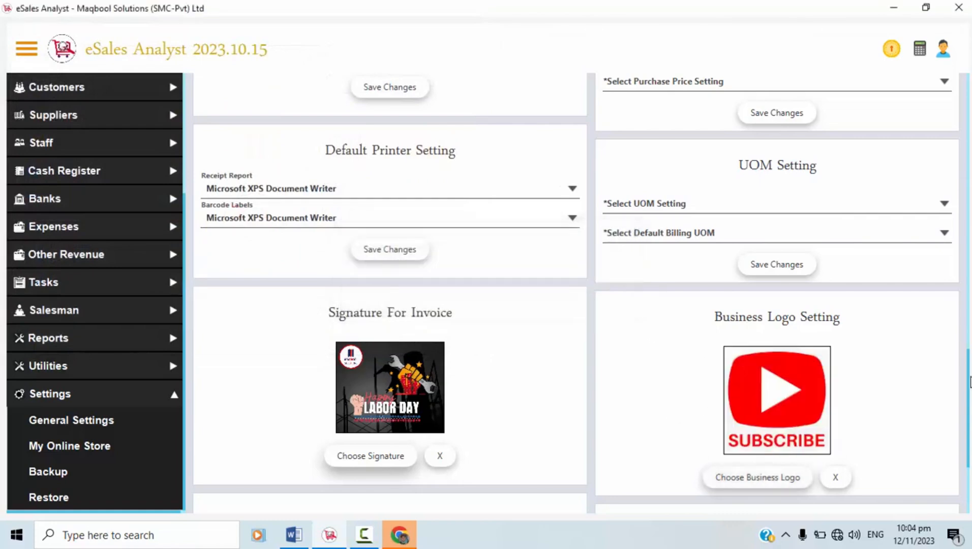
left_click_drag(970, 377, 966, 332)
Set the UOM Setting to Single UOM, then show the invoice purchase price choices.
left_click(846, 370)
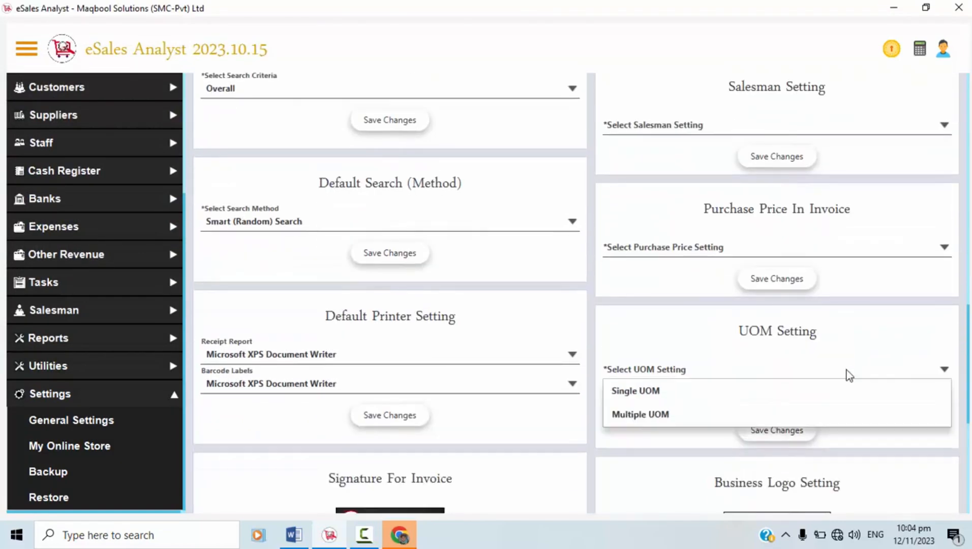
left_click(847, 375)
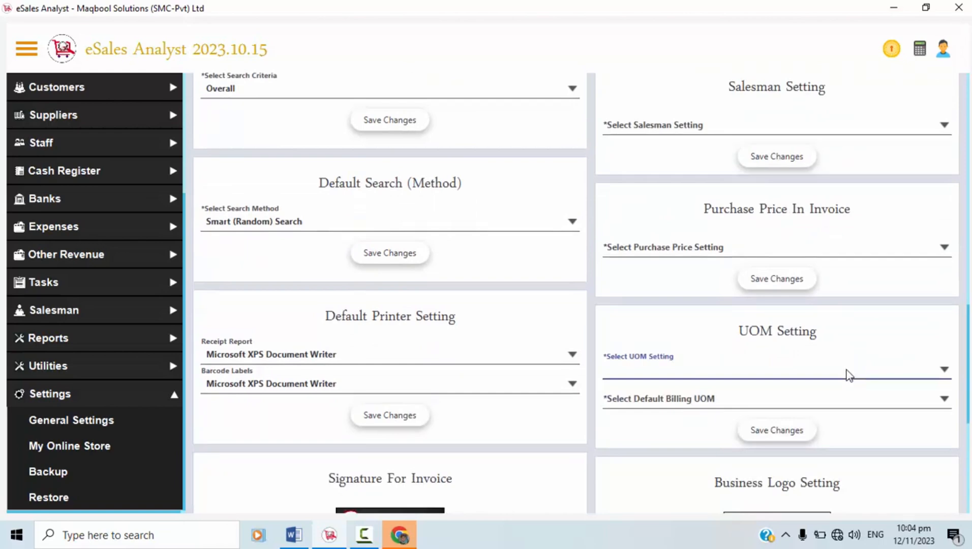
left_click(846, 375)
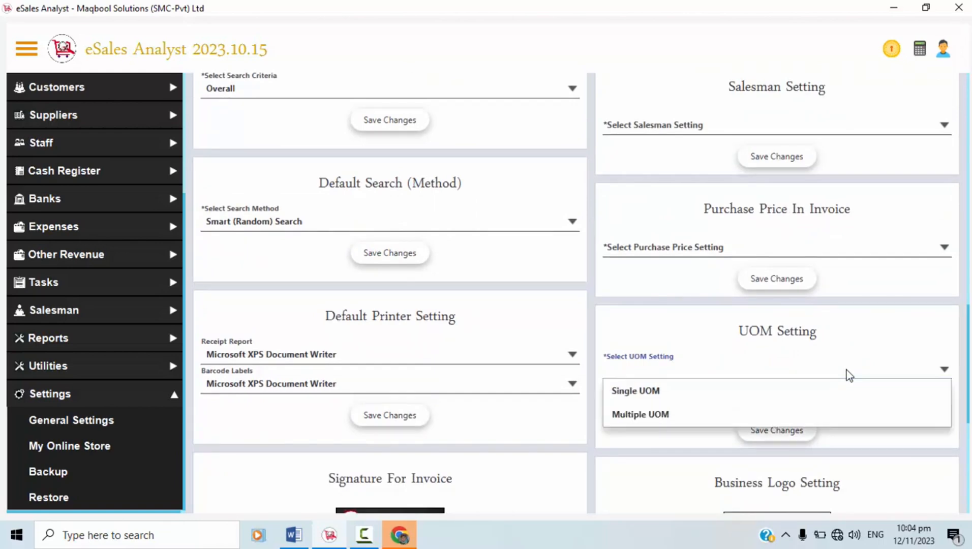
left_click(738, 388)
left_click(667, 378)
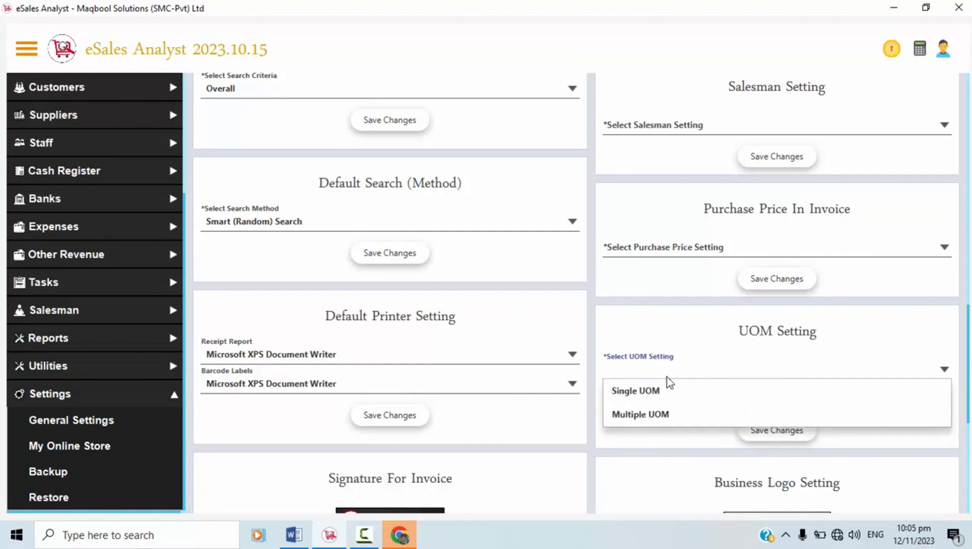
left_click(655, 390)
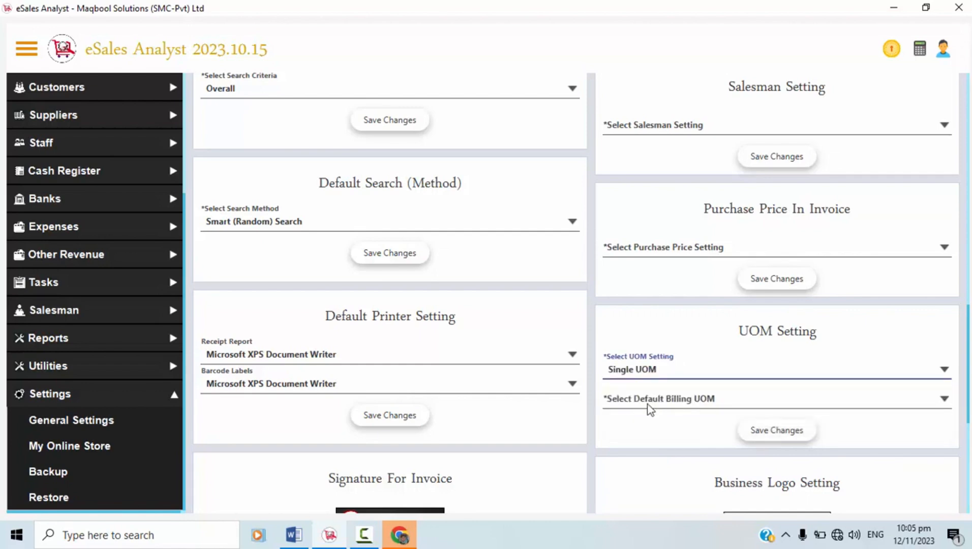
left_click(621, 403)
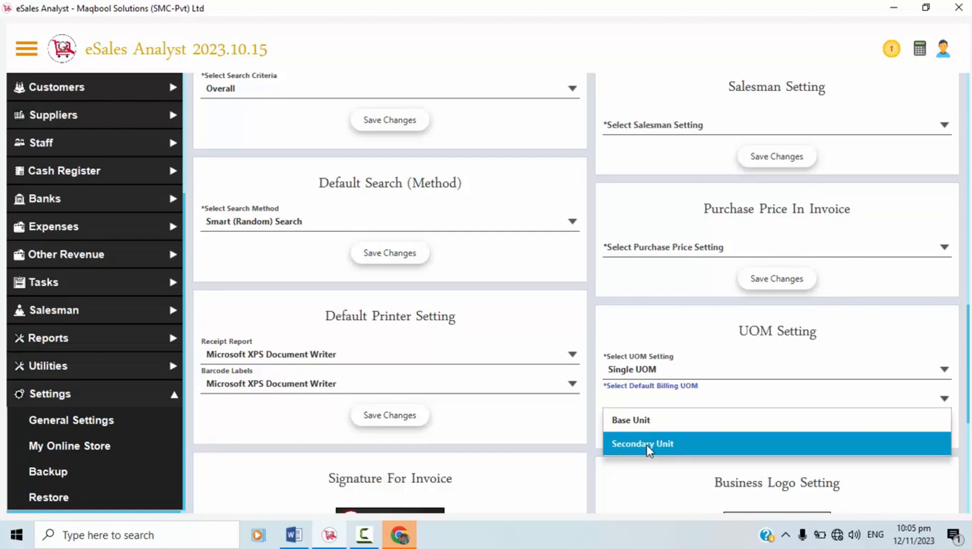
left_click(663, 254)
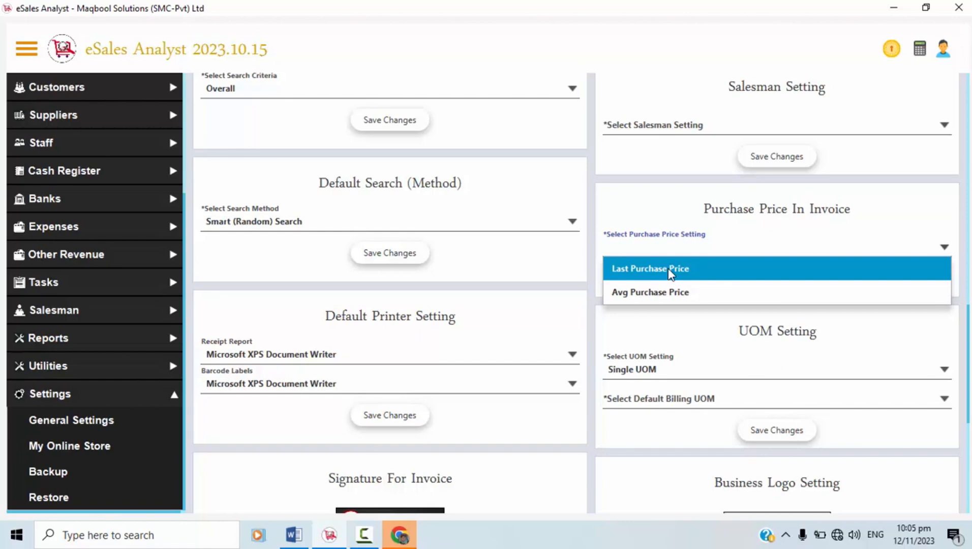
Dismiss the purchase price list without choosing and show the salesman setting choices.
left_click(966, 334)
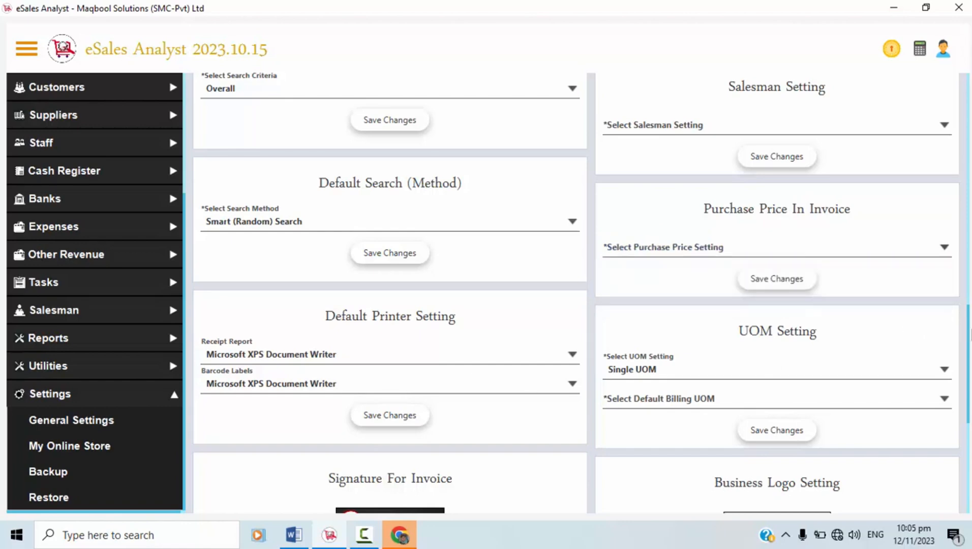
left_click_drag(966, 334, 967, 312)
left_click(698, 307)
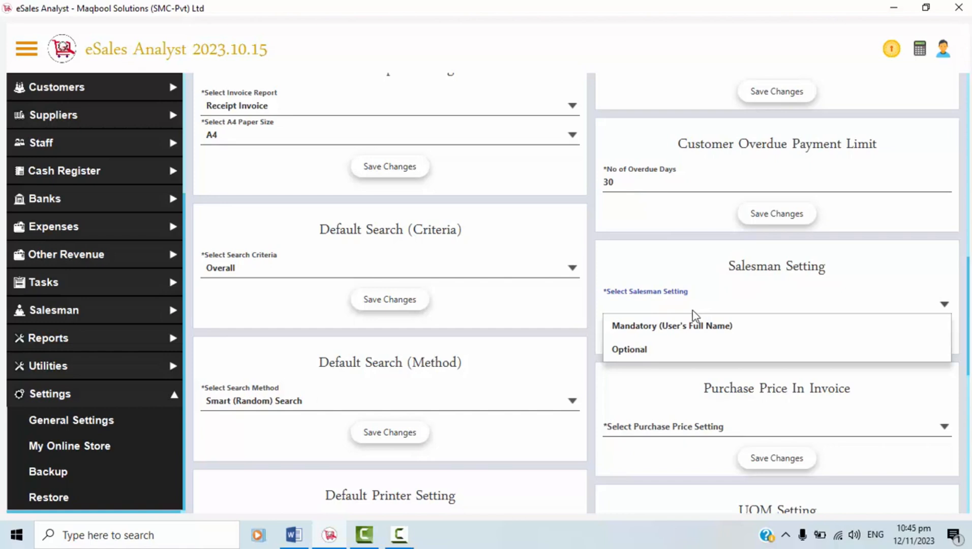
Choose Mandatory (User's Full Name) for Salesman Setting and confirm the saved change.
left_click(652, 328)
left_click(756, 339)
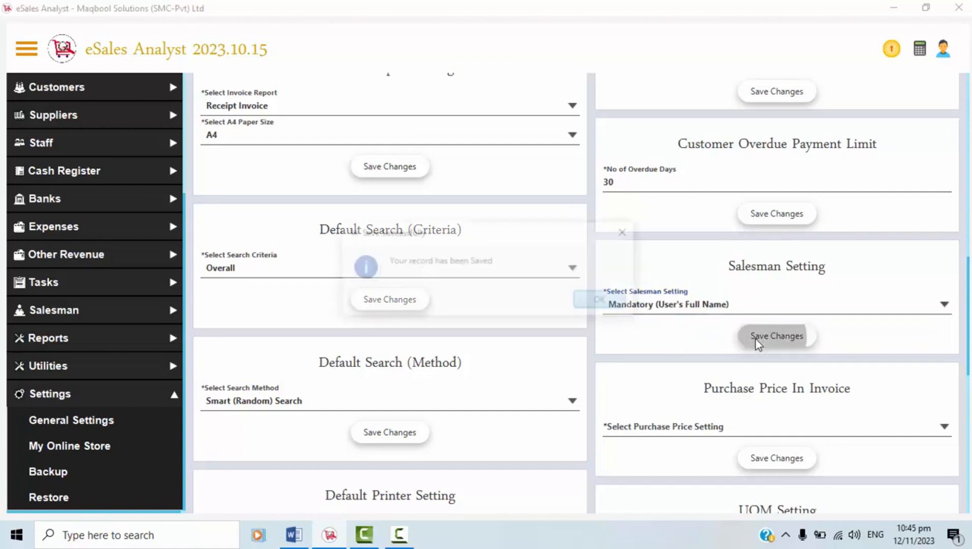
left_click(600, 300)
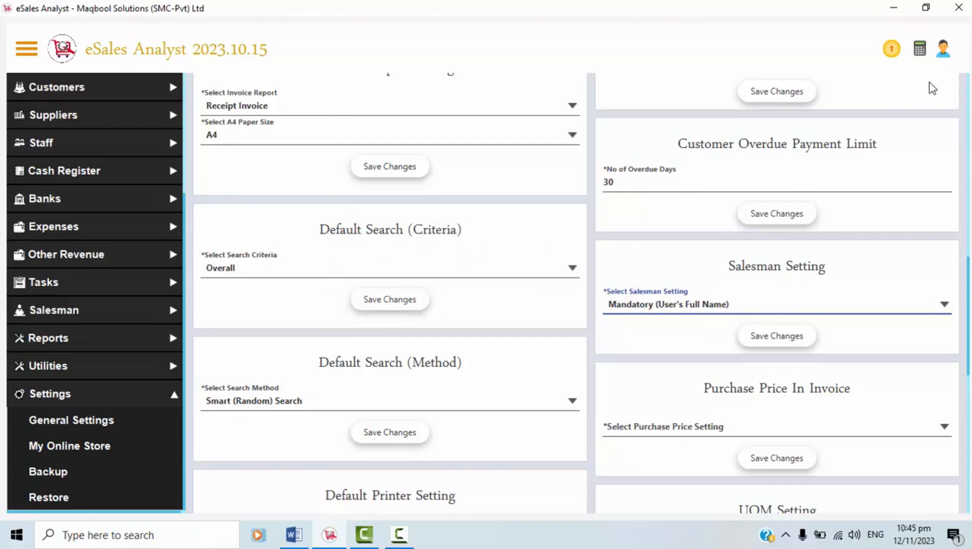
left_click(955, 48)
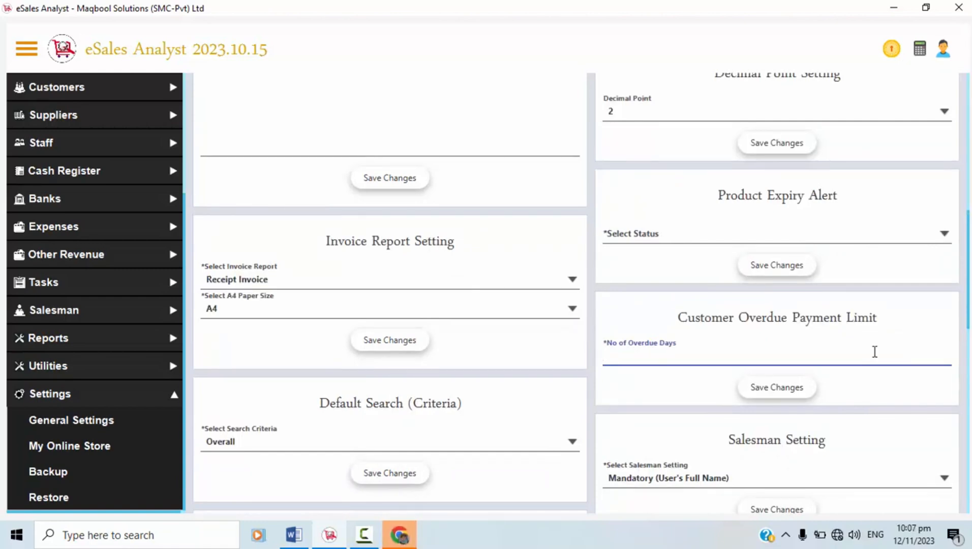
Enter 30 in No of Overdue Days and save the customer overdue limit.
type("30")
left_click(790, 379)
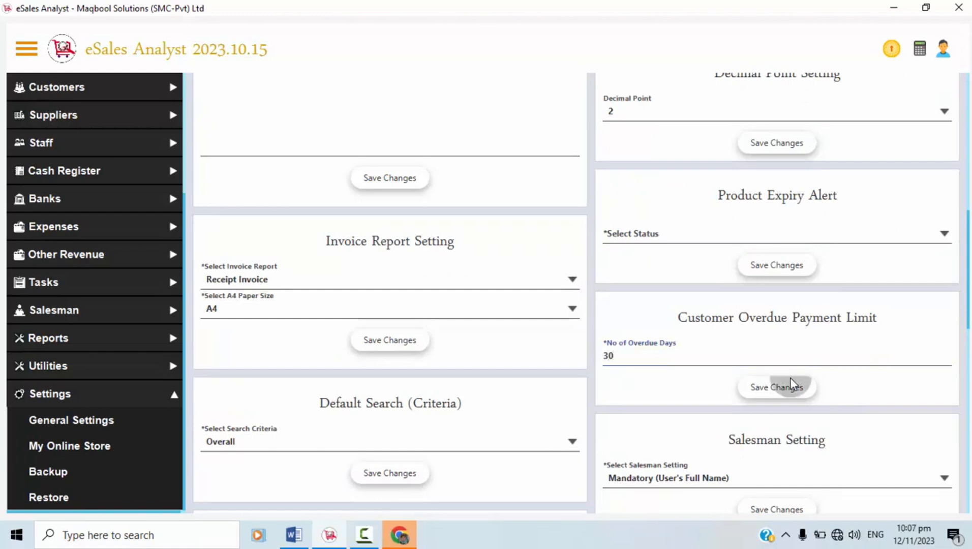
key("Return")
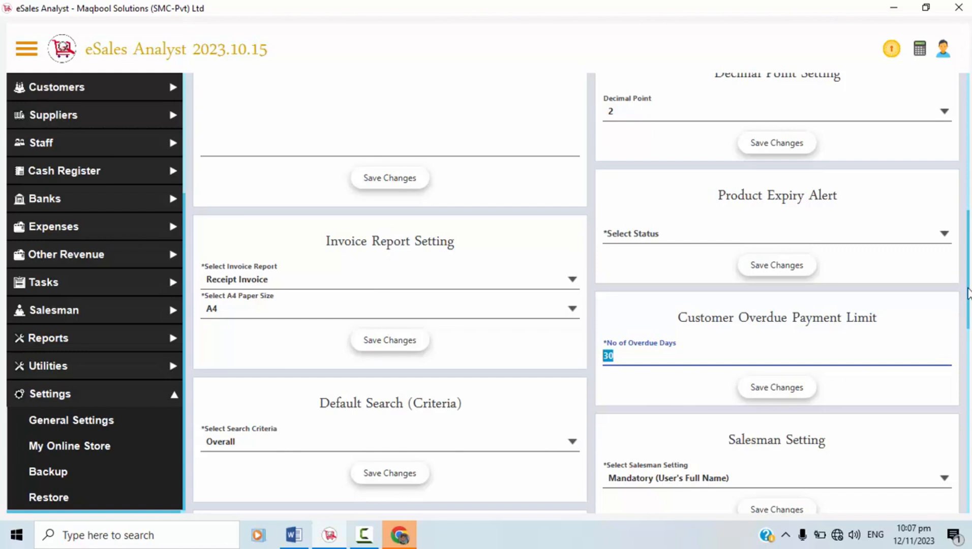
scroll(967, 291, "up", 1)
scroll(967, 289, "up", 3)
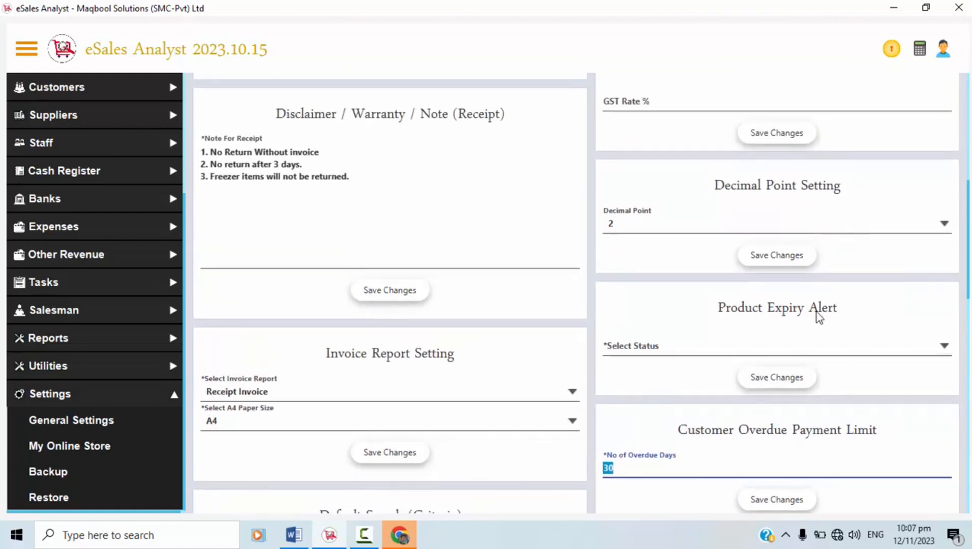
Set the Product Expiry Alert status to ON and save the change.
left_click(818, 348)
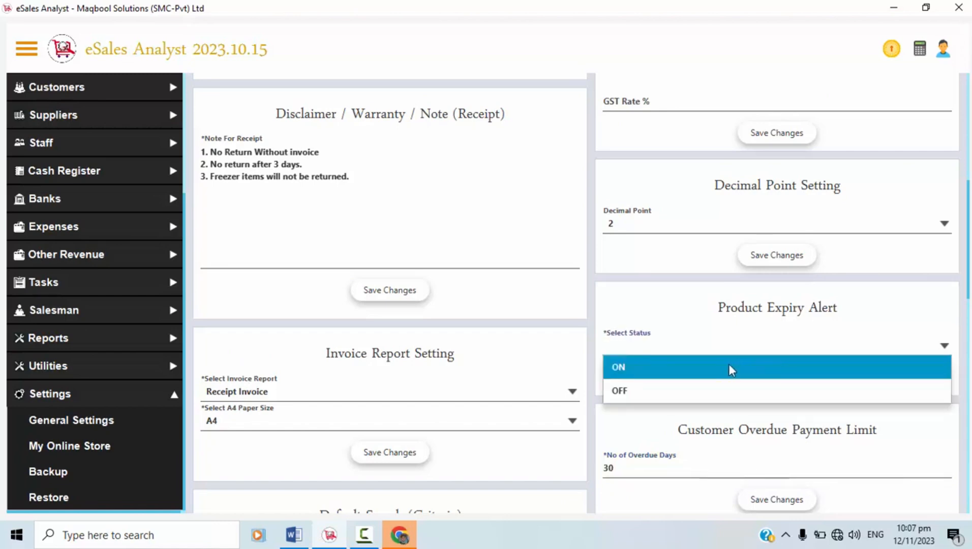
left_click(729, 364)
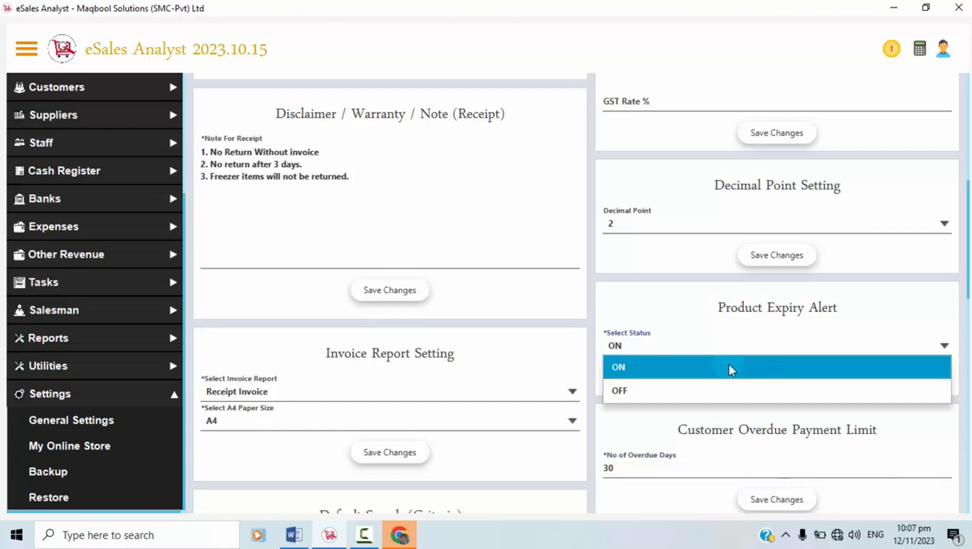
left_click(757, 376)
left_click(605, 305)
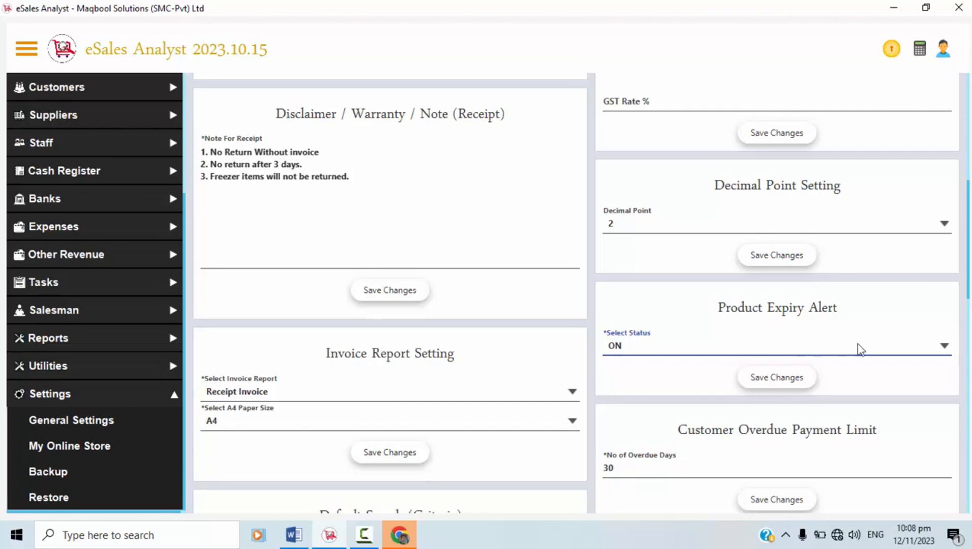
left_click_drag(970, 243, 970, 220)
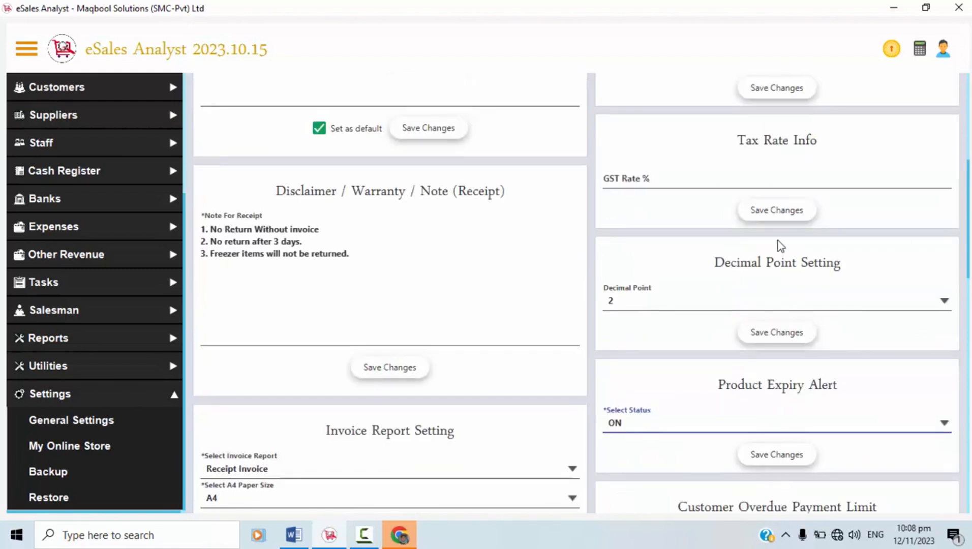
Change the Decimal Point setting from 2 to 3 places.
left_click(818, 305)
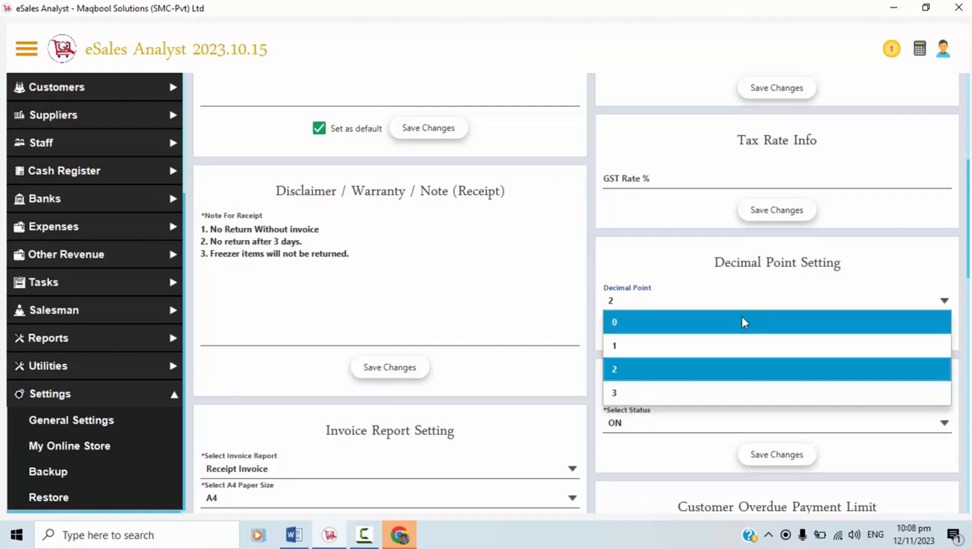
left_click(702, 393)
scroll(625, 246, "up", 1)
left_click(624, 246)
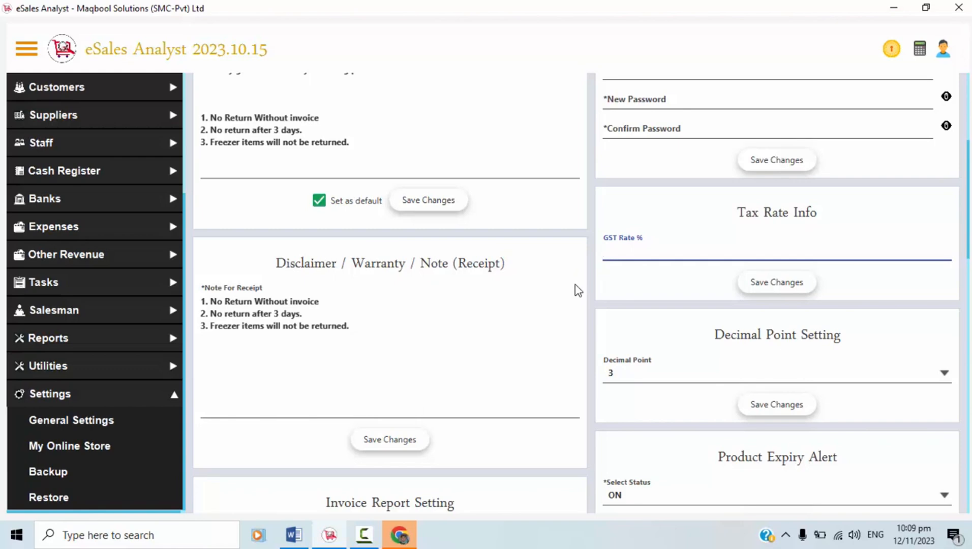
Enter 17 in the GST Rate % field under Tax Rate Info.
scroll(965, 245, "up", 1)
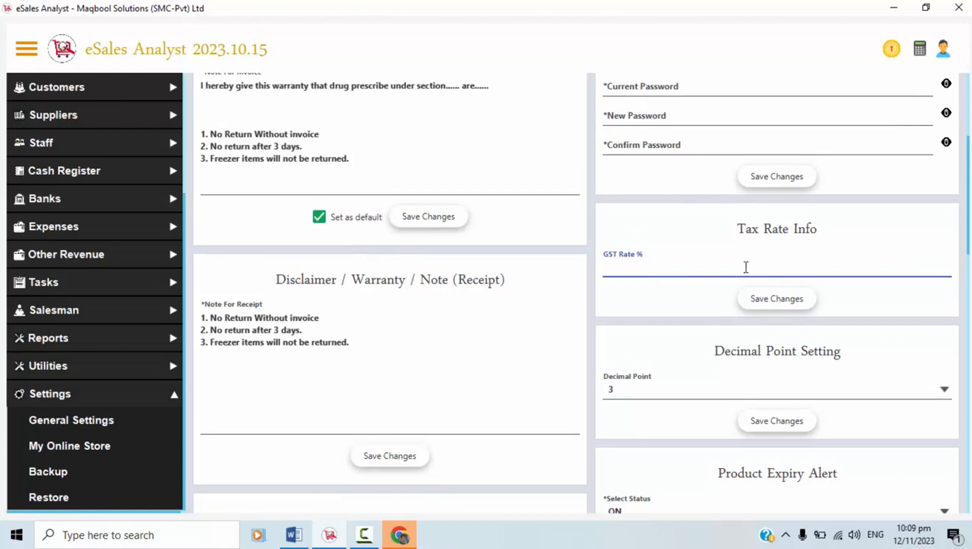
type("17")
key("BackSpace")
key("BackSpace")
type("17")
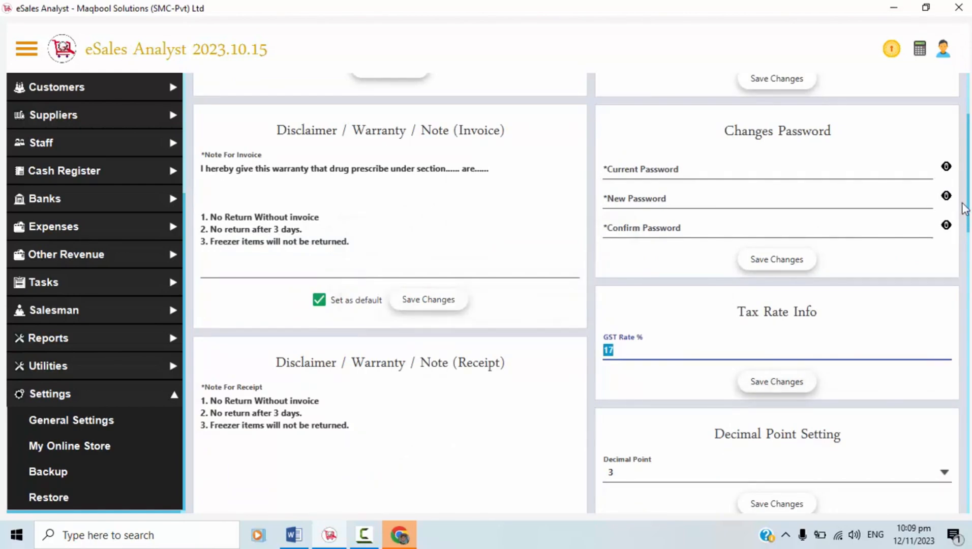
scroll(970, 203, "up", 3)
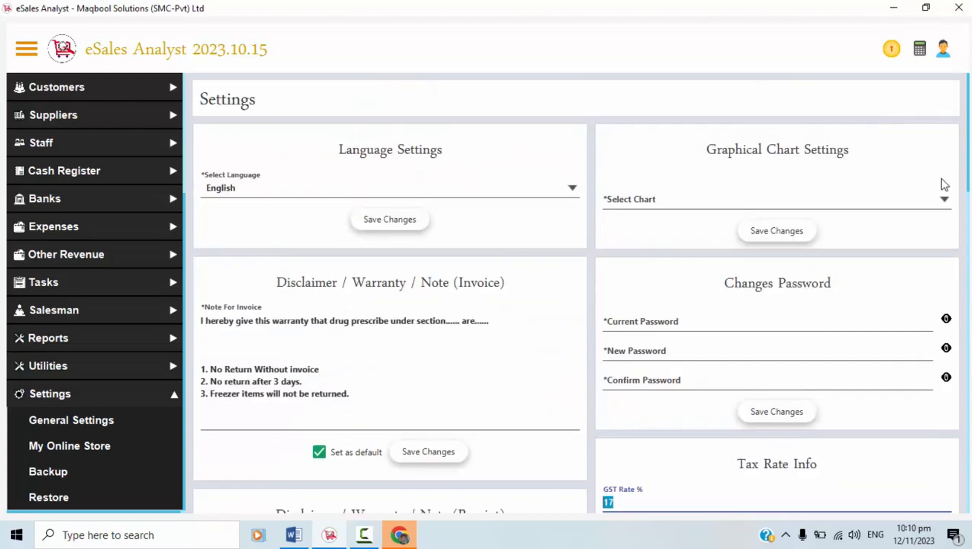
Enter the current password, then the new password and its confirmation in Changes Password.
left_click(656, 322)
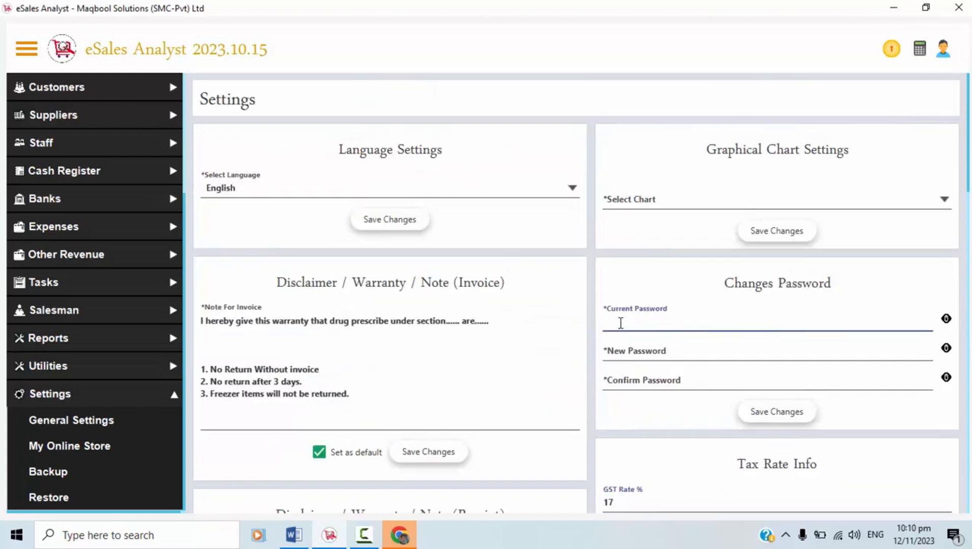
type("123")
left_click(624, 348)
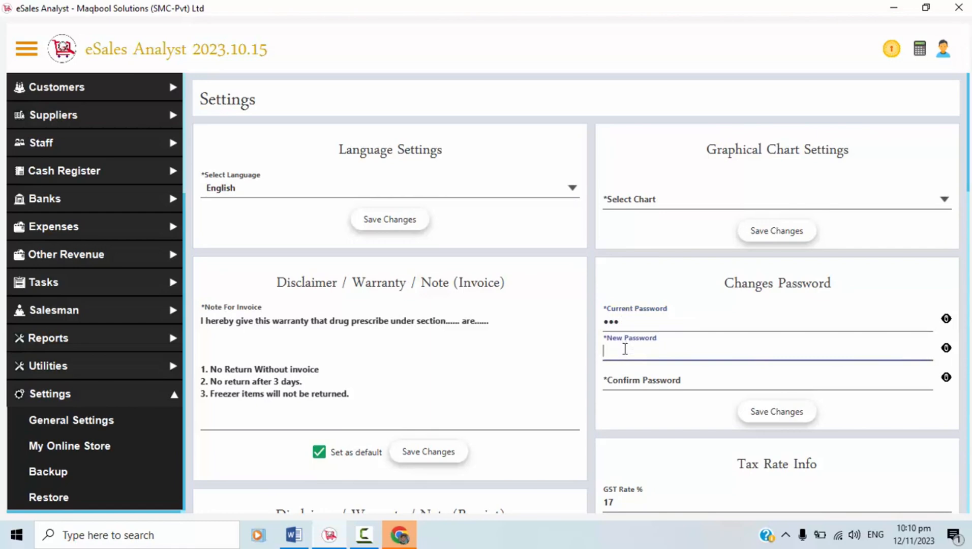
type("1234")
left_click(624, 377)
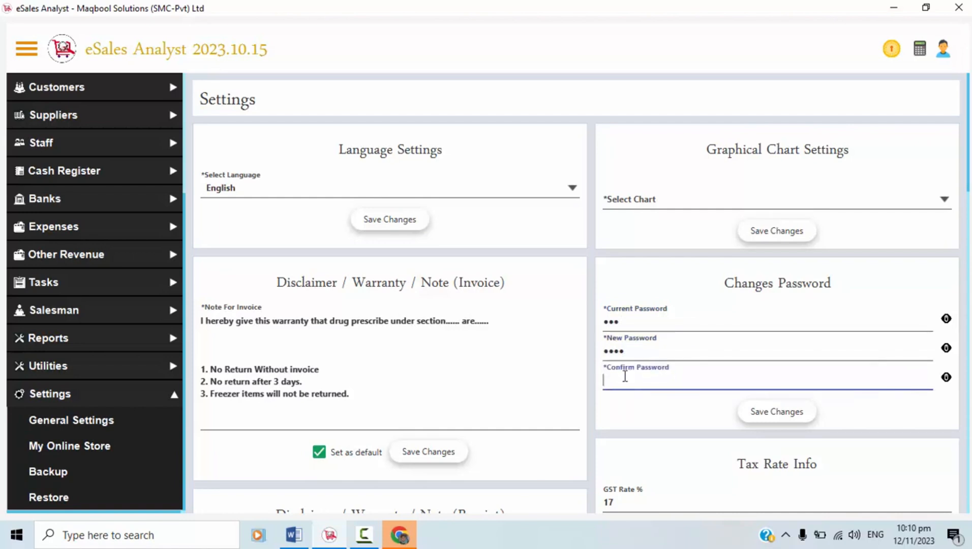
type("1234")
left_click(773, 205)
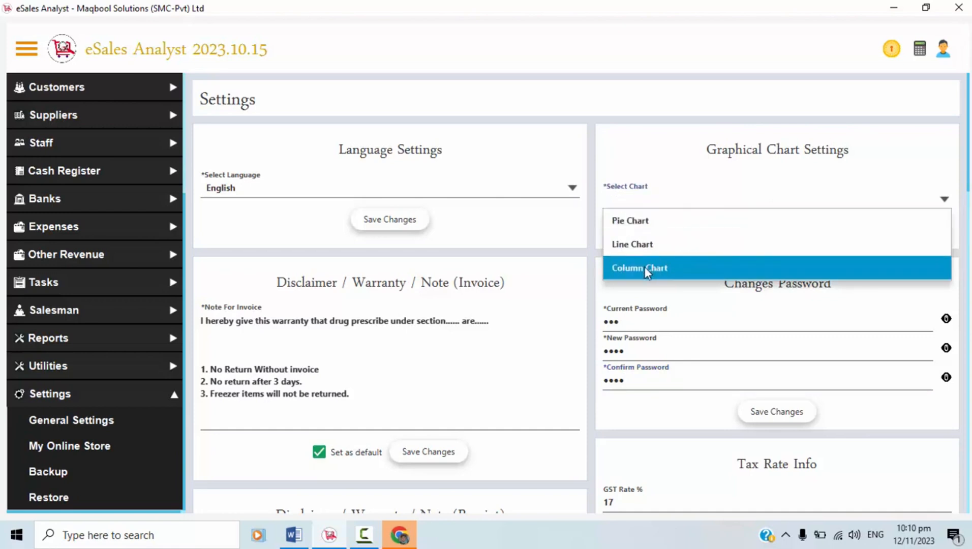
left_click(679, 173)
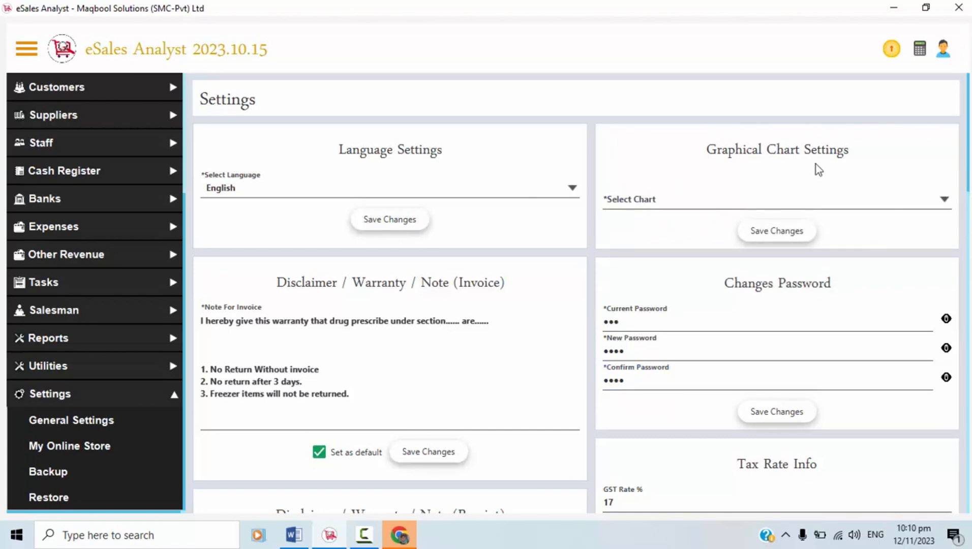
left_click(651, 202)
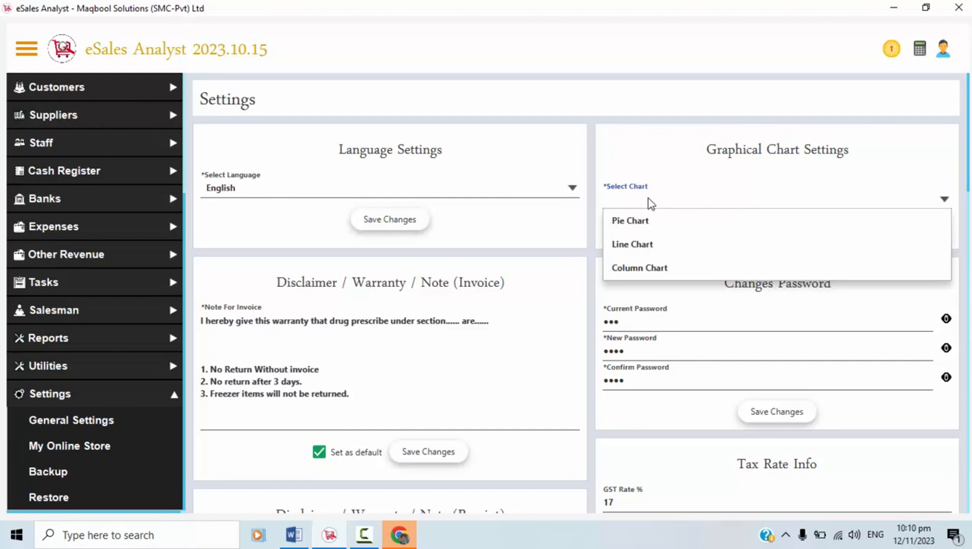
left_click(651, 203)
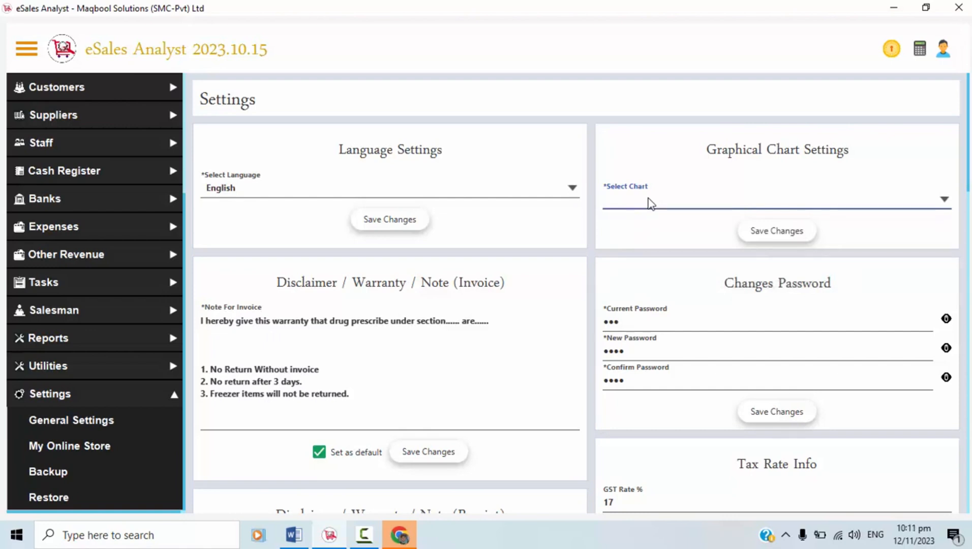